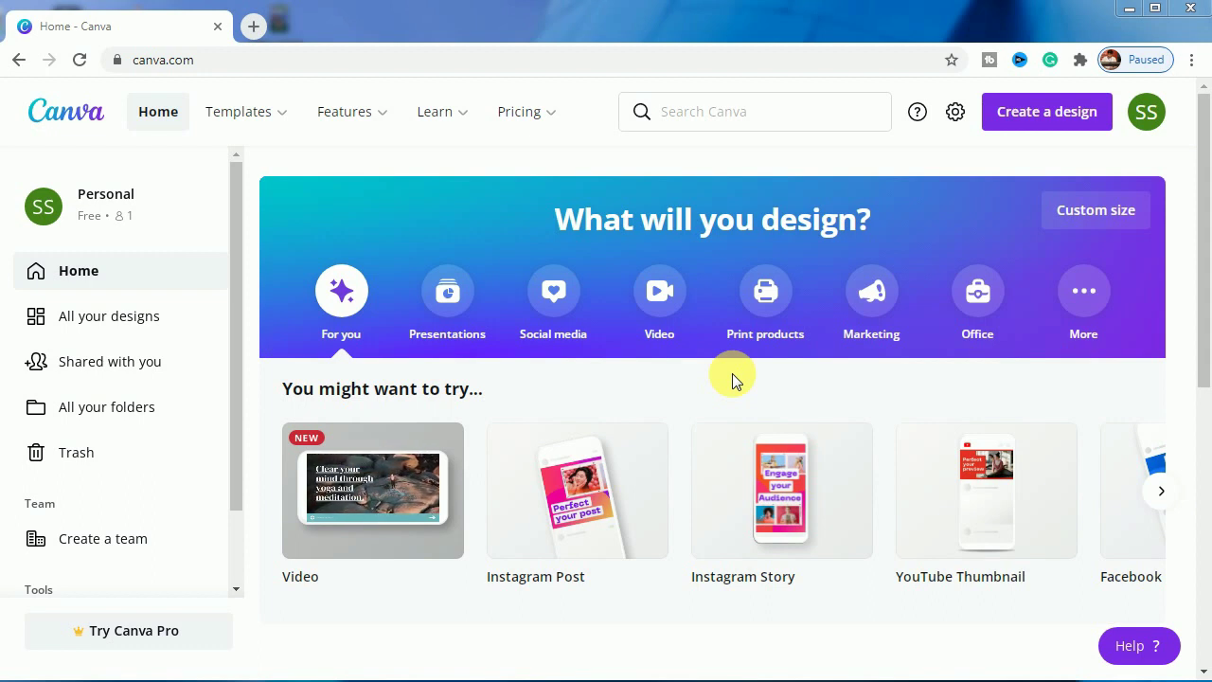
Step: Create a blank Instagram post and search the Elements library for 'ellipse'
click(565, 509)
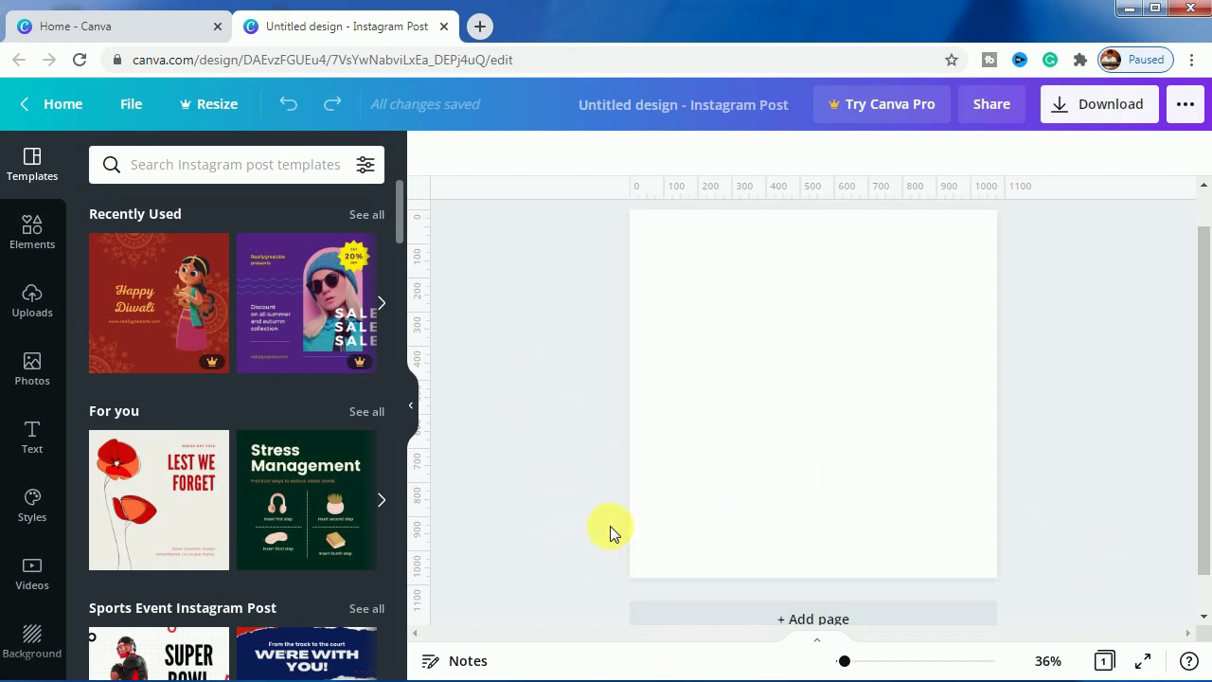
click(32, 237)
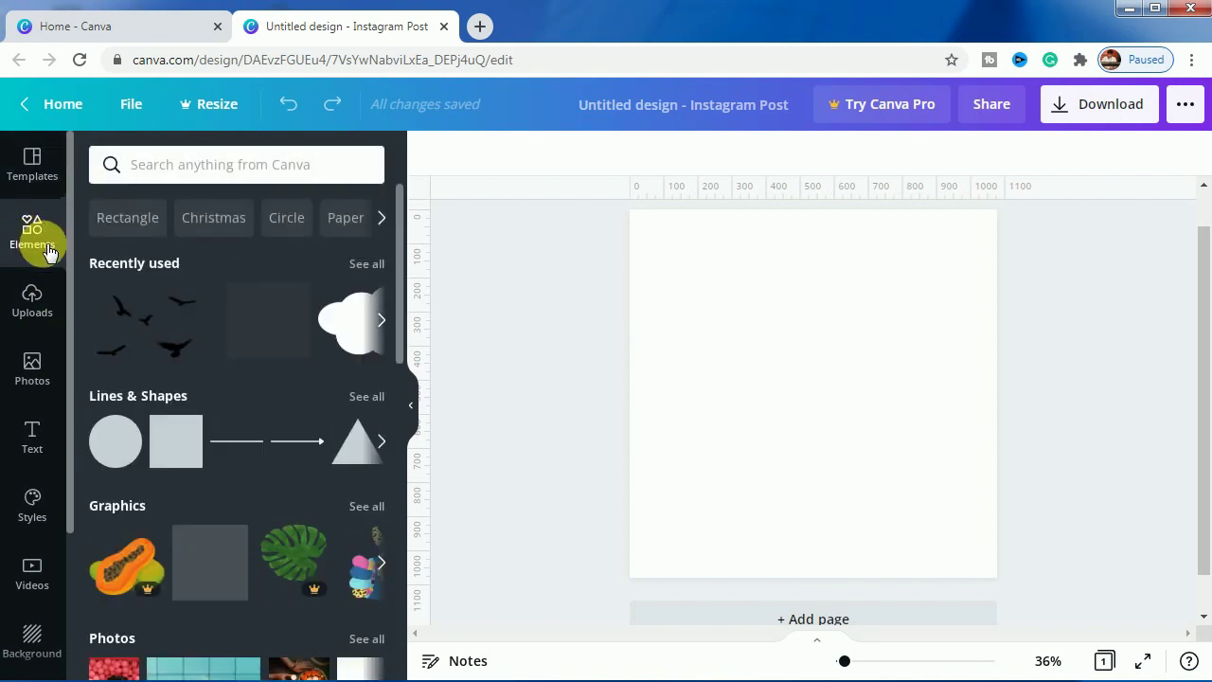
click(163, 180)
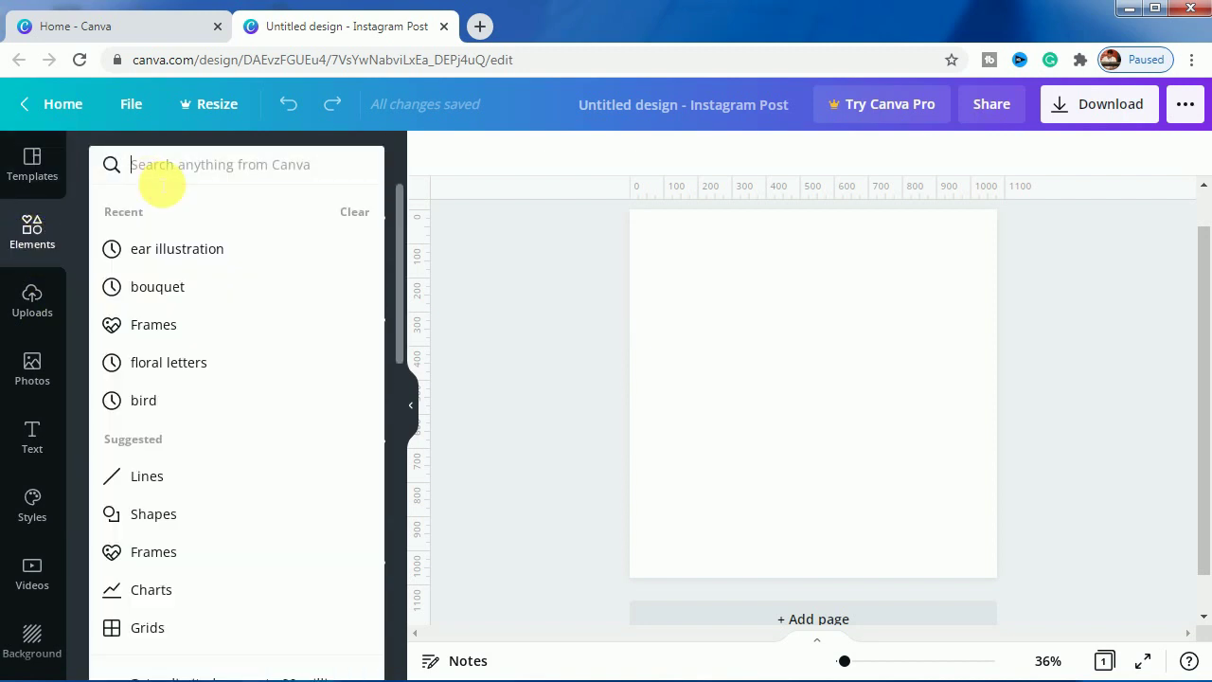
text(ellipse)
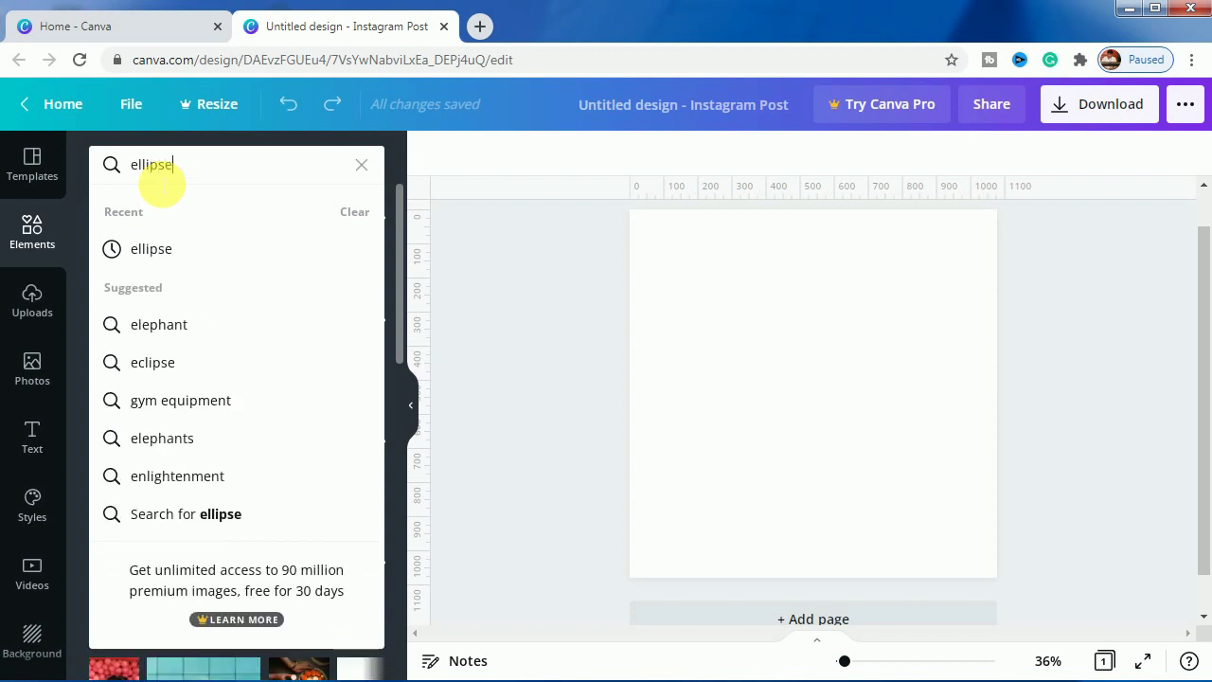
key(Return)
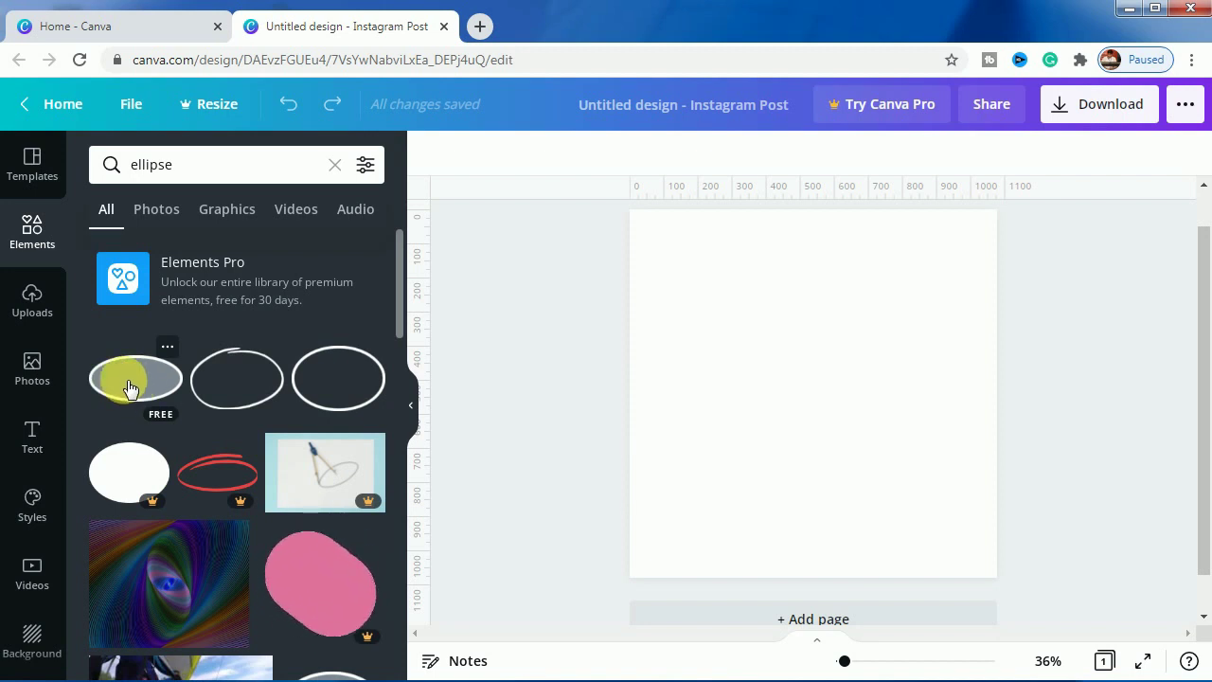
Step: Add the plain ellipse shape and set both of its colours to black
click(129, 386)
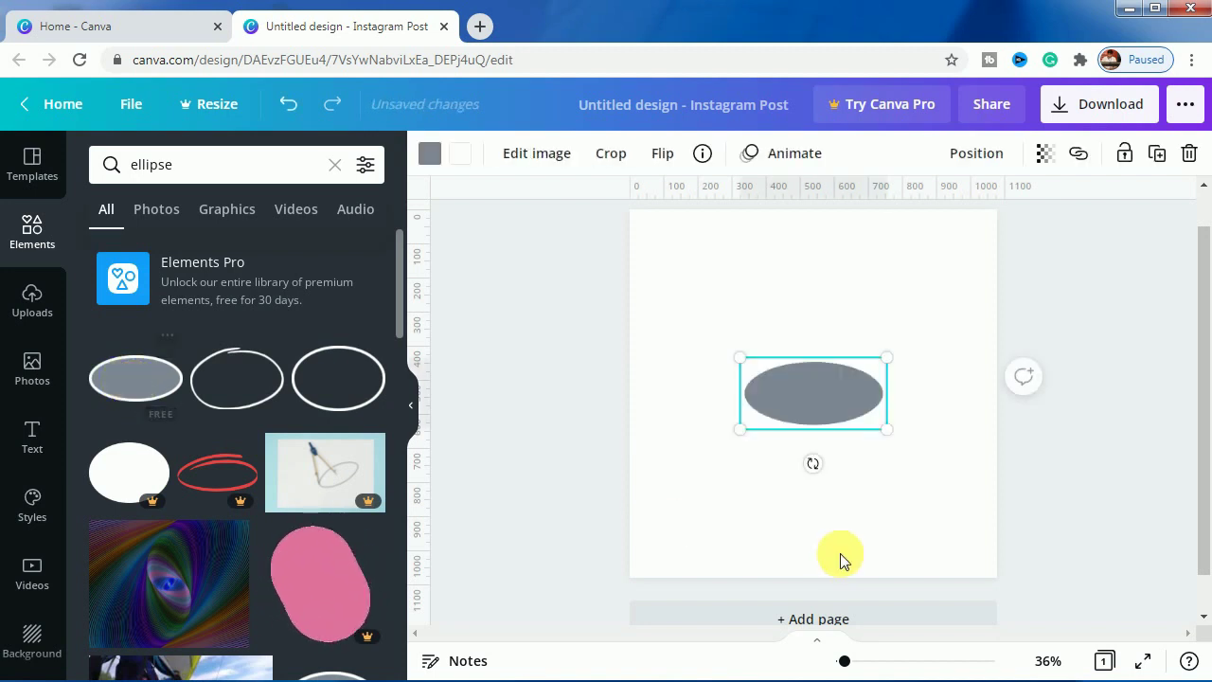
click(431, 156)
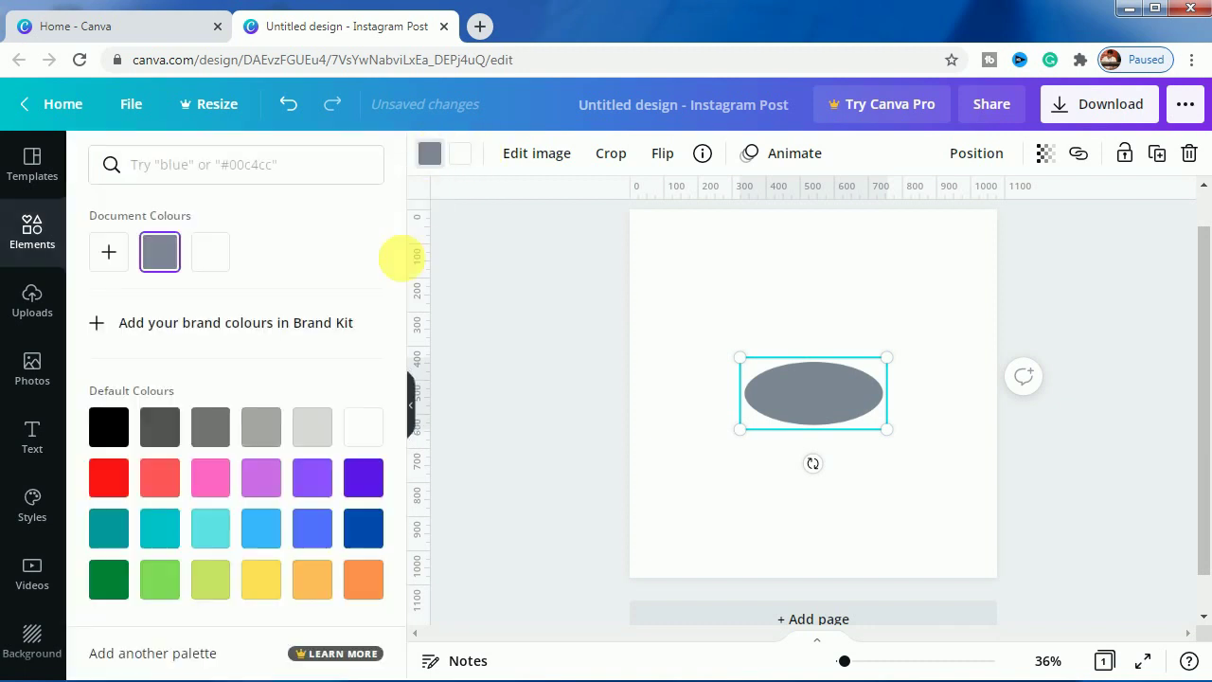
click(111, 430)
click(460, 155)
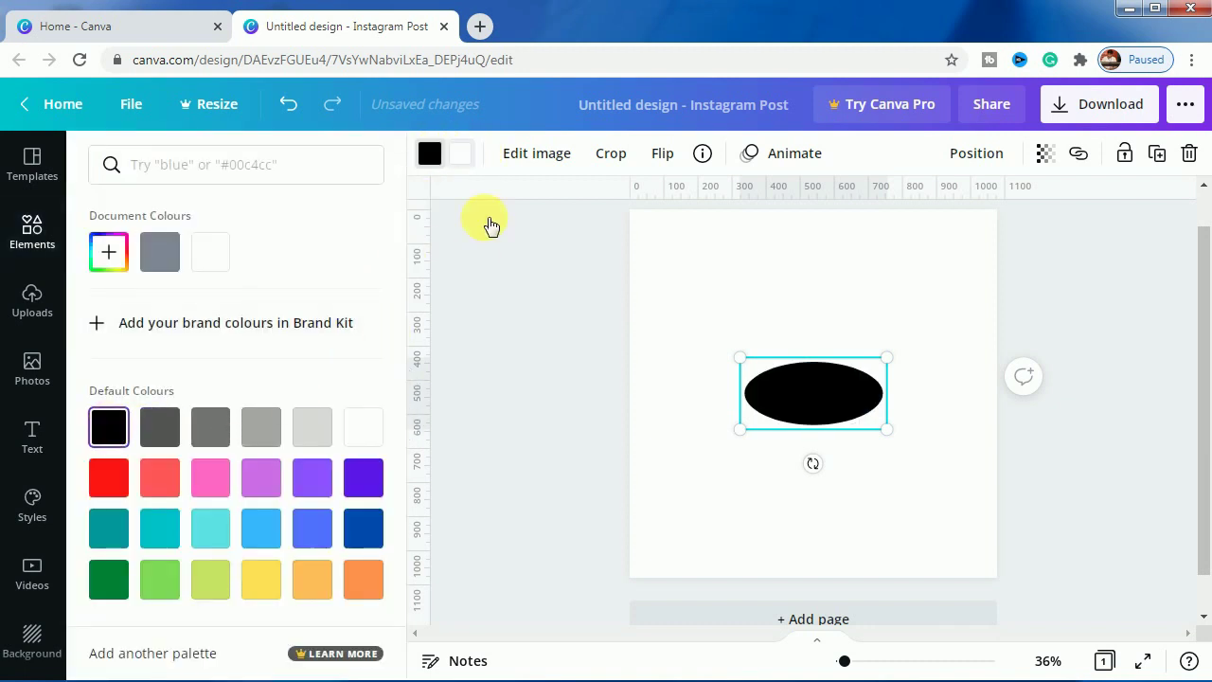
click(110, 428)
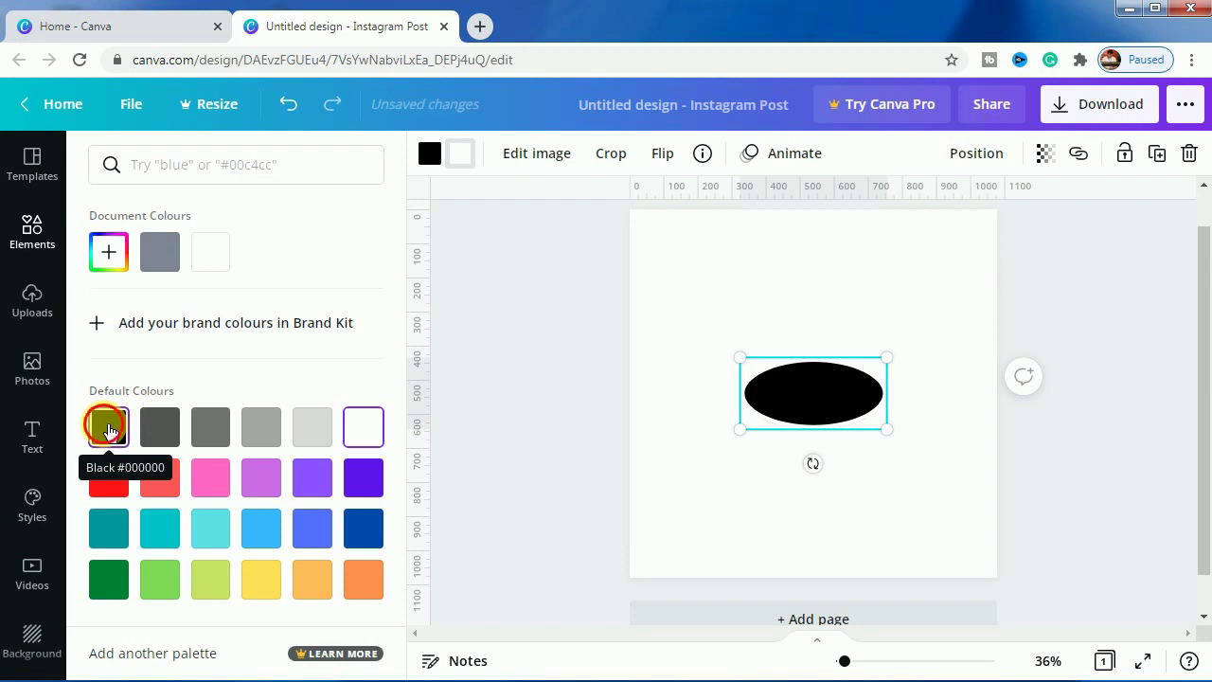
Step: Stretch the black ellipse wider than the page and centre it along the bottom as a hill
drag(737, 433, 463, 603)
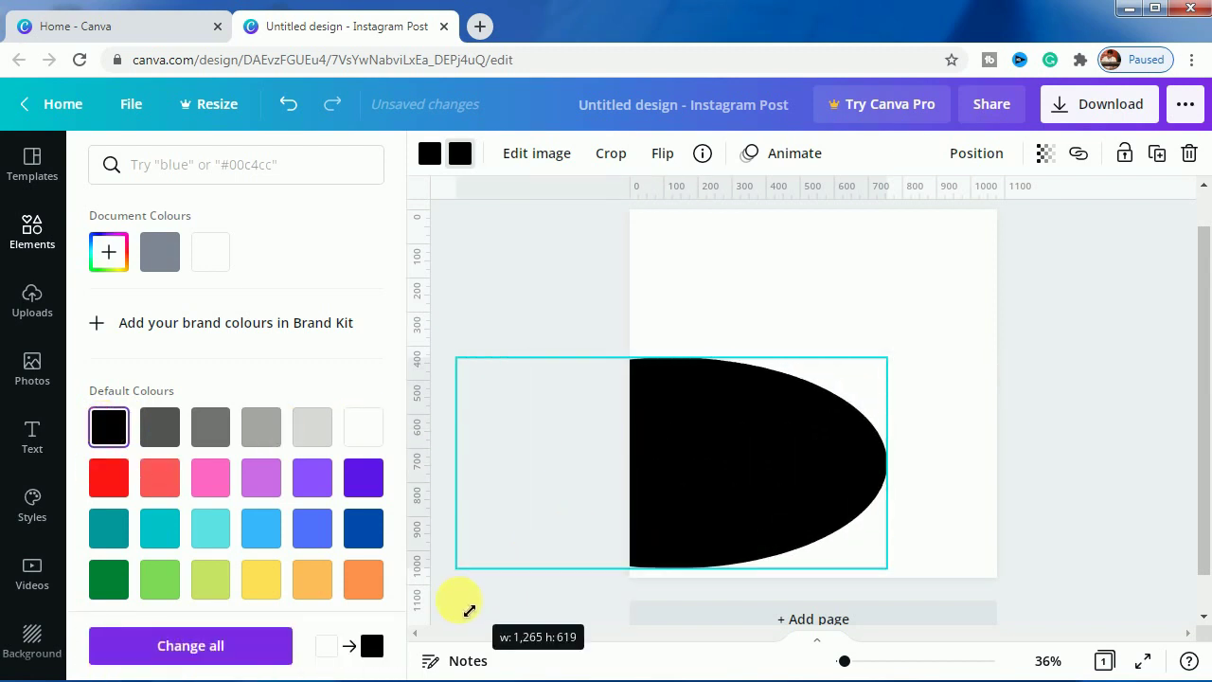
drag(728, 433, 889, 559)
drag(1034, 483, 1094, 449)
mouse_move(805, 556)
mouse_down()
mouse_move(787, 560)
mouse_move(802, 567)
mouse_up()
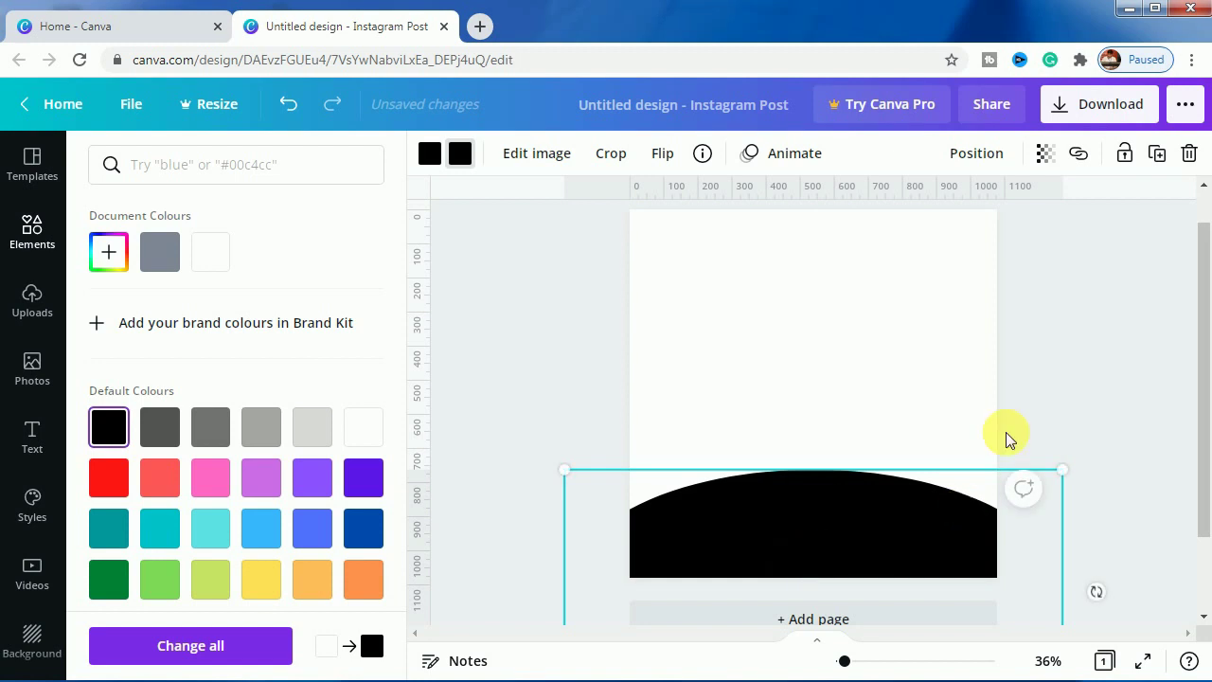
Step: Deselect the black hill and browse the uploaded images
click(1066, 411)
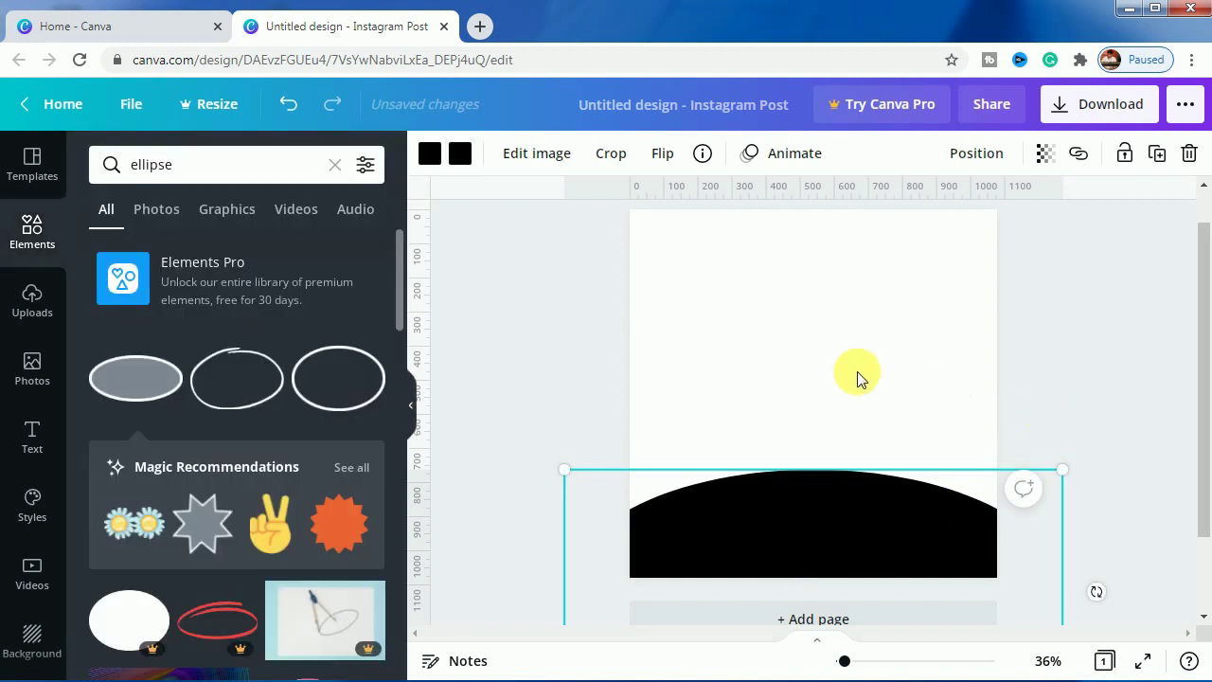
click(590, 369)
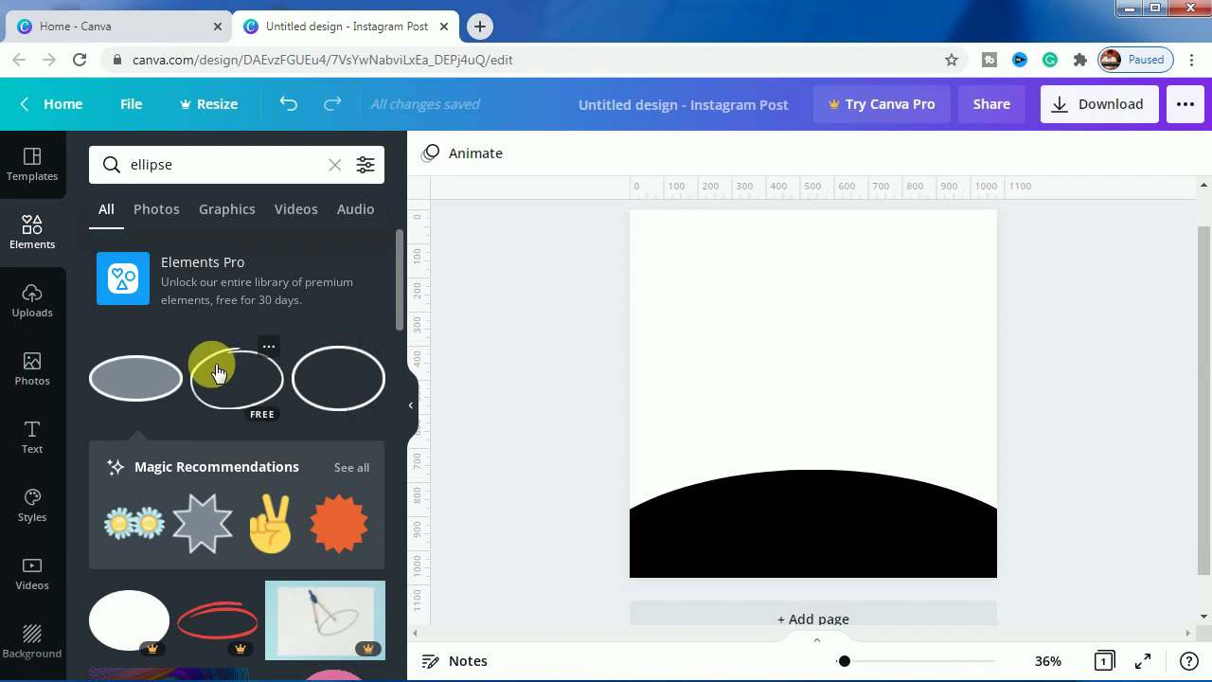
click(38, 303)
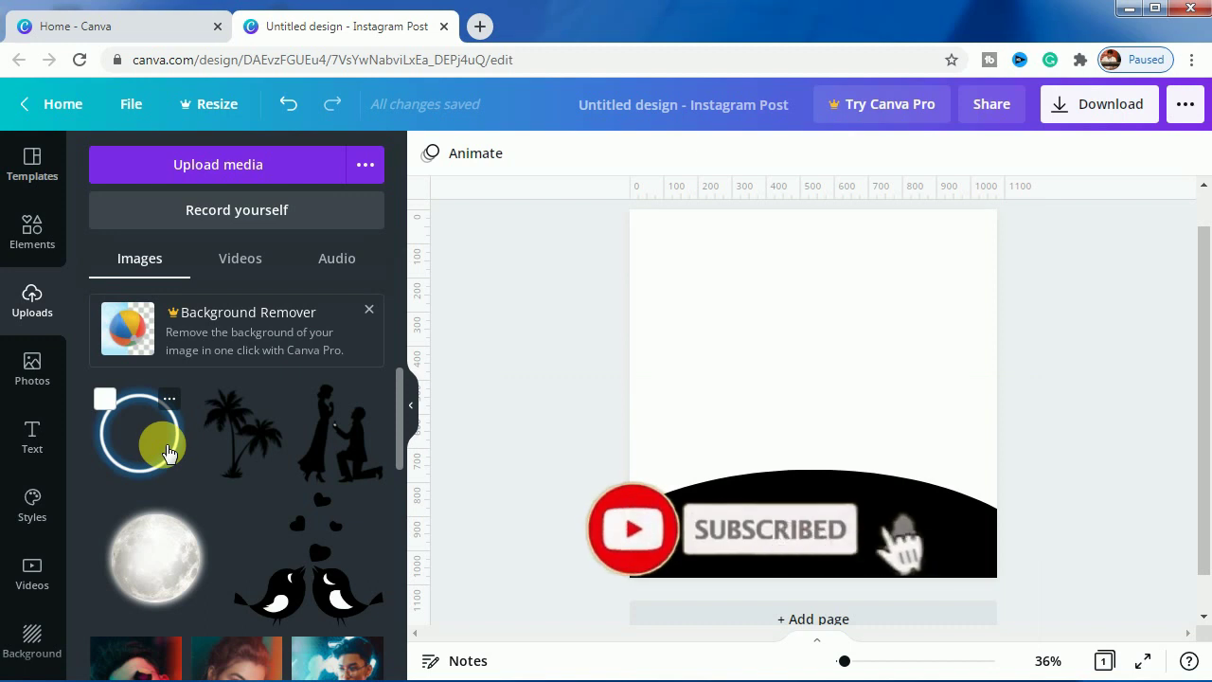
click(29, 230)
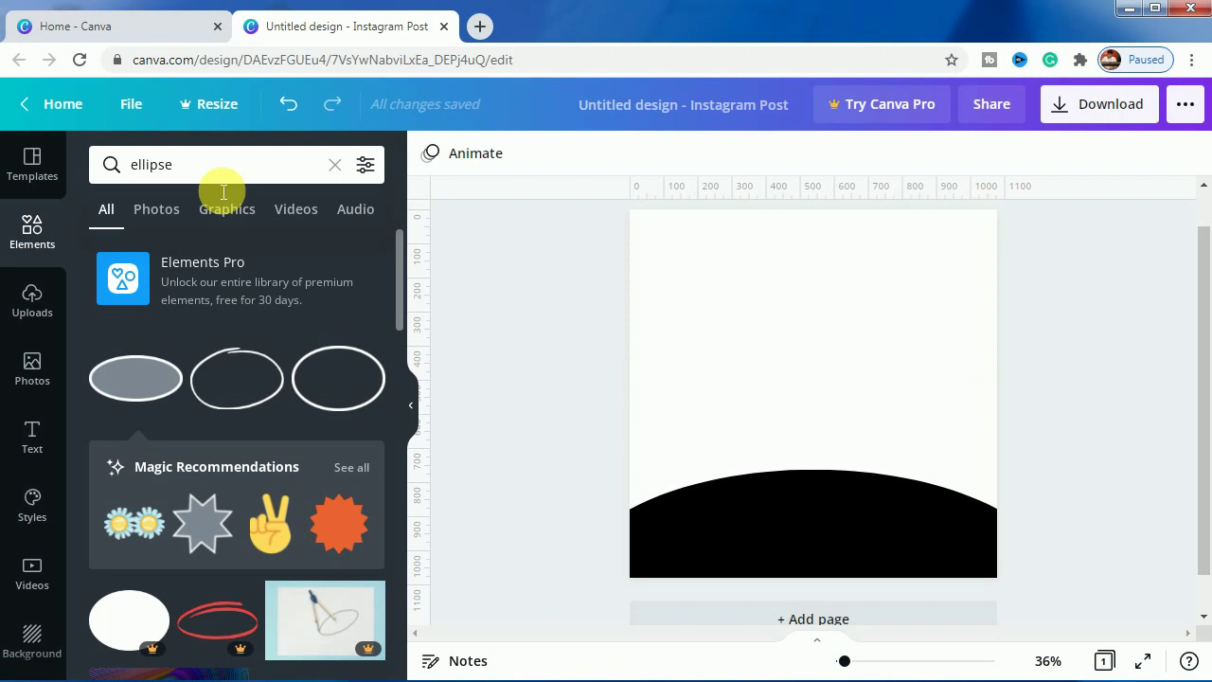
Step: Search Elements for 'palm tree', filter to Graphics, then switch to the uploads
click(173, 171)
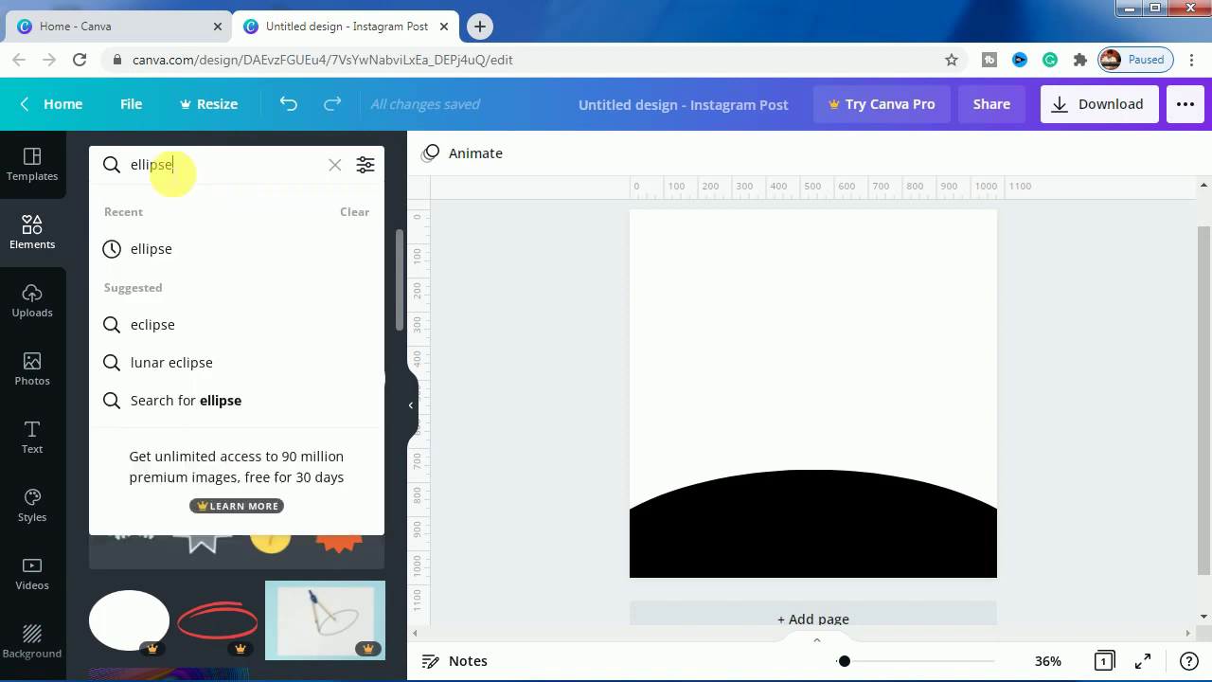
double_click(173, 170)
text(palm tree)
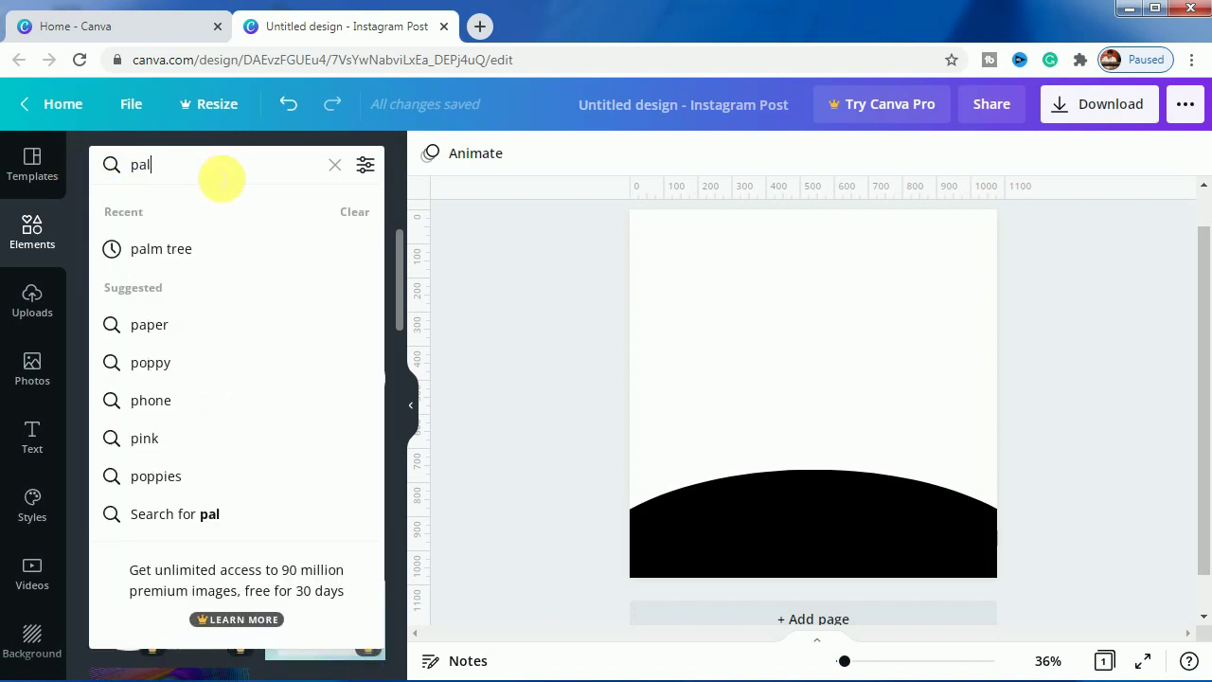
key(Return)
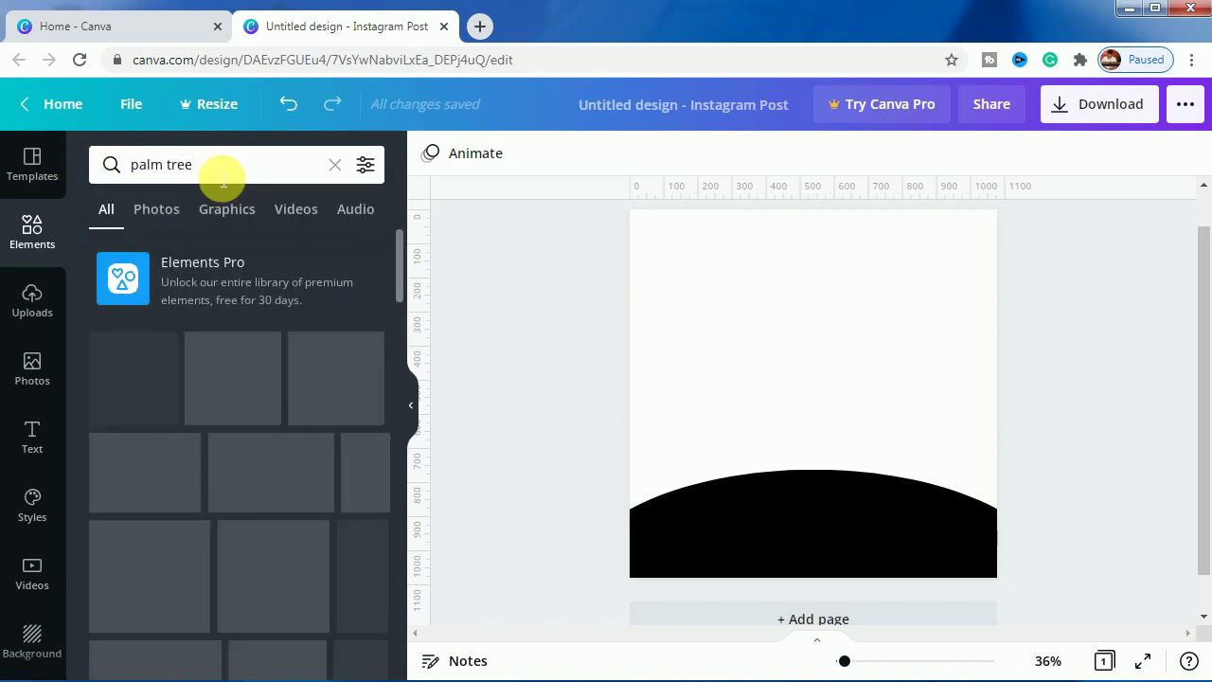
scroll(189, 484, down, 3)
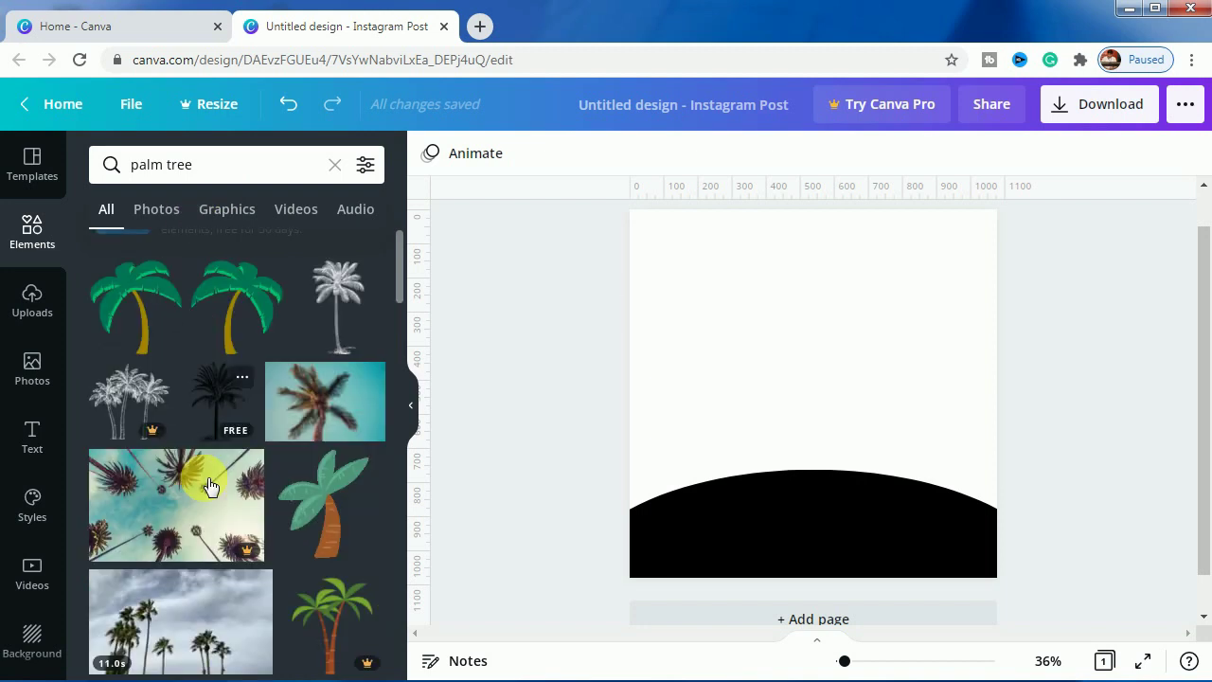
click(227, 224)
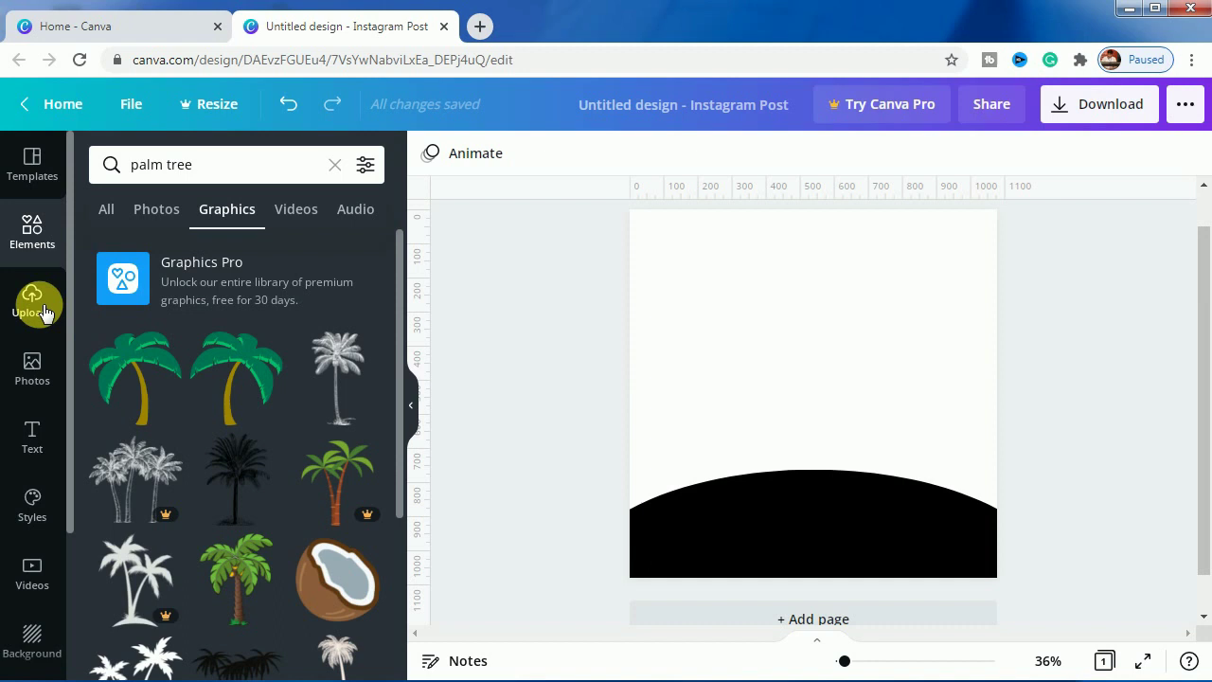
click(45, 312)
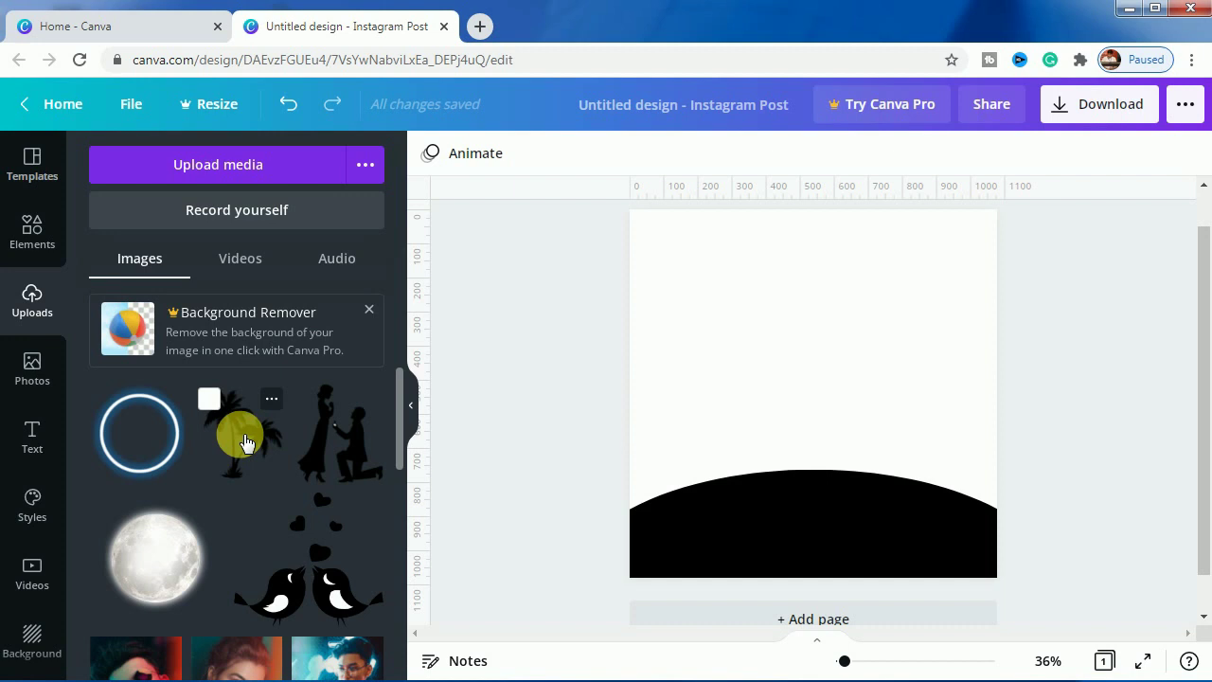
Step: Add the palm-tree silhouette, flip it horizontally and place it at the left edge above the hill
click(244, 441)
drag(785, 427, 684, 433)
click(583, 153)
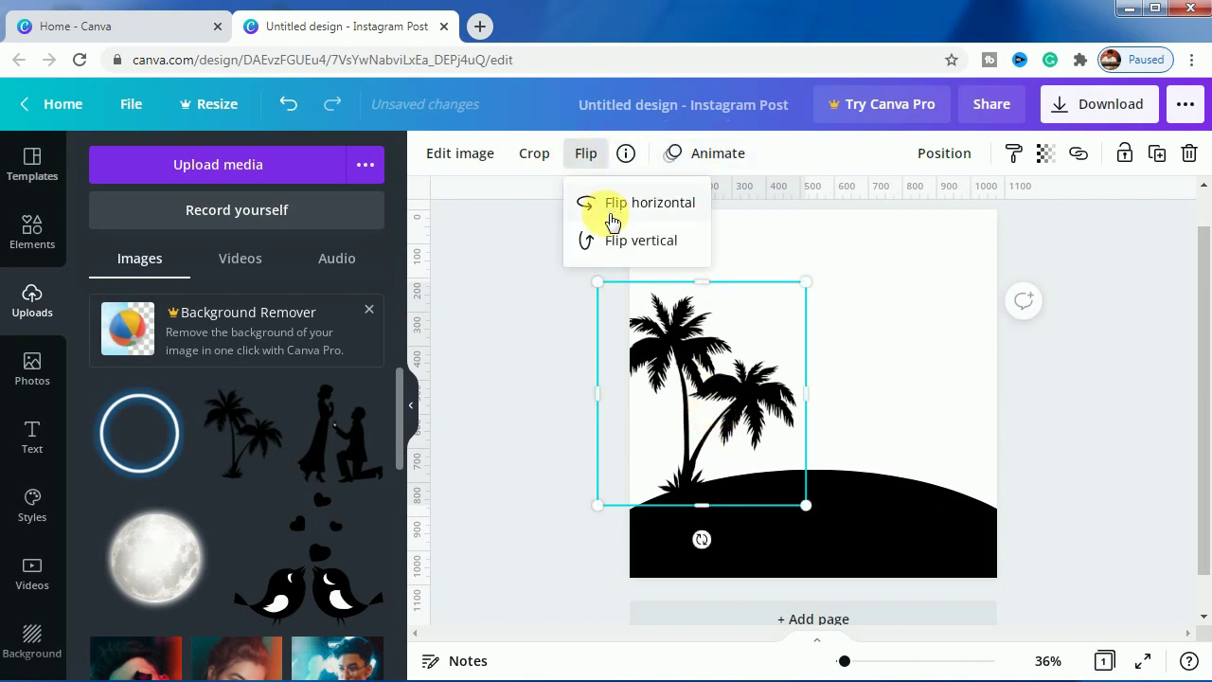
click(611, 205)
drag(730, 427, 704, 424)
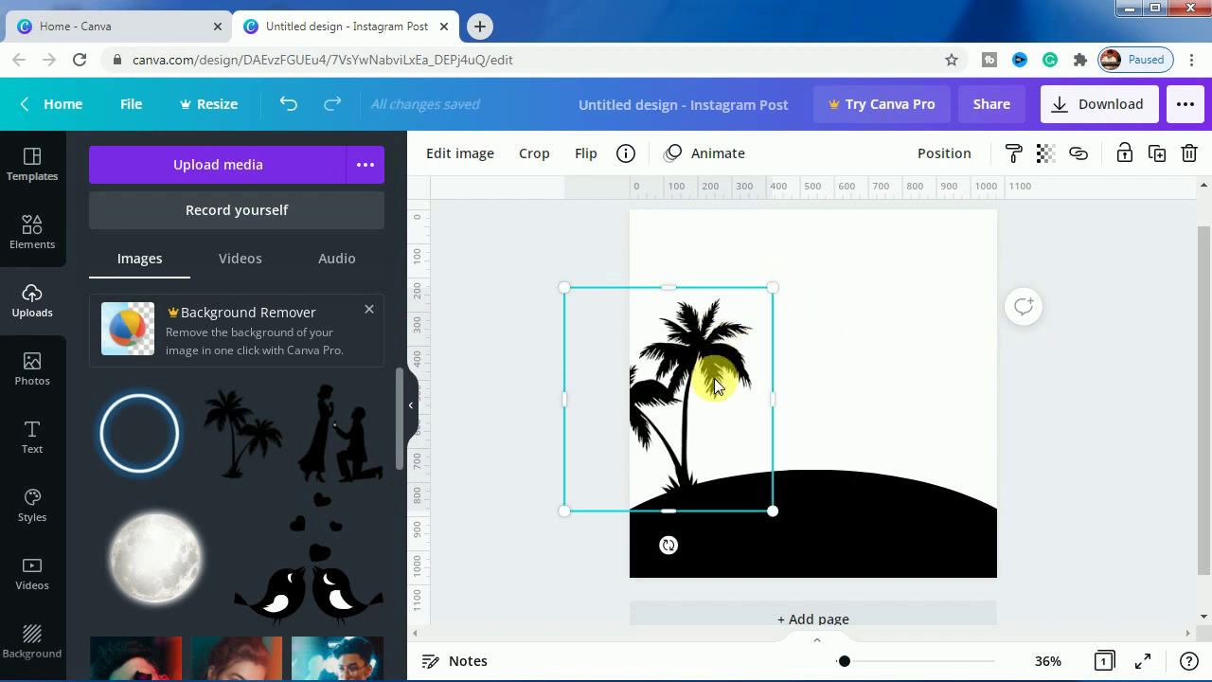
click(685, 405)
drag(686, 405, 725, 405)
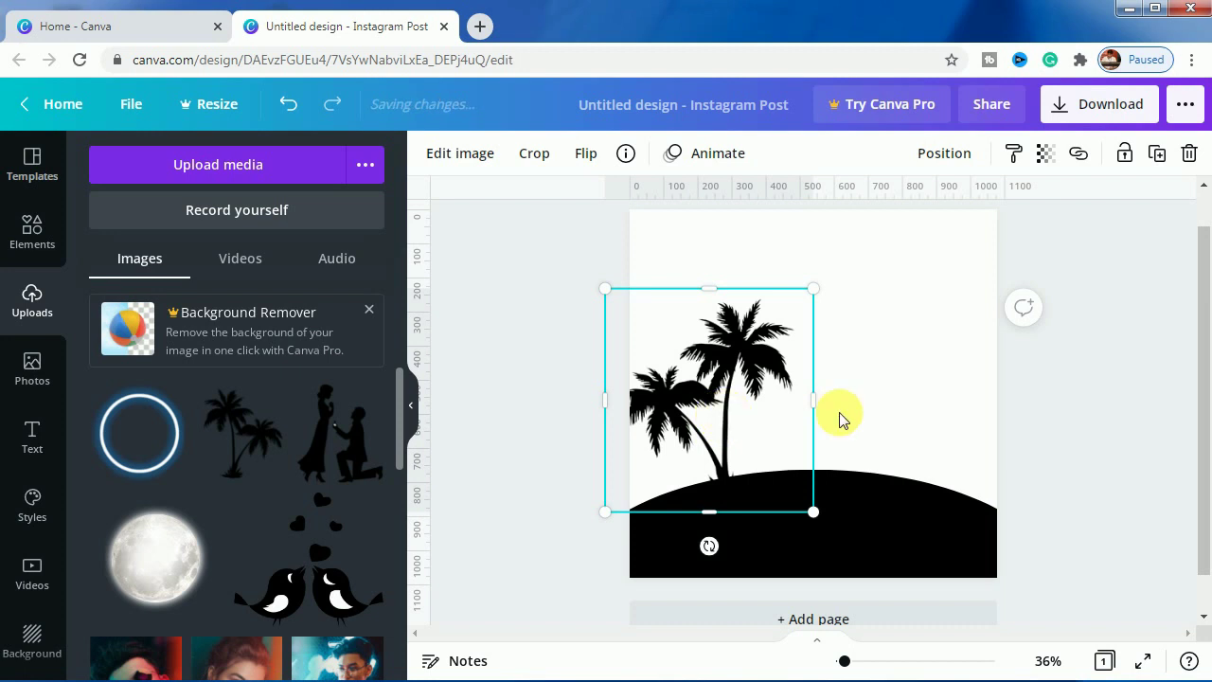
Step: Enlarge the palm trees, shift them further left and slightly up
drag(821, 294, 861, 237)
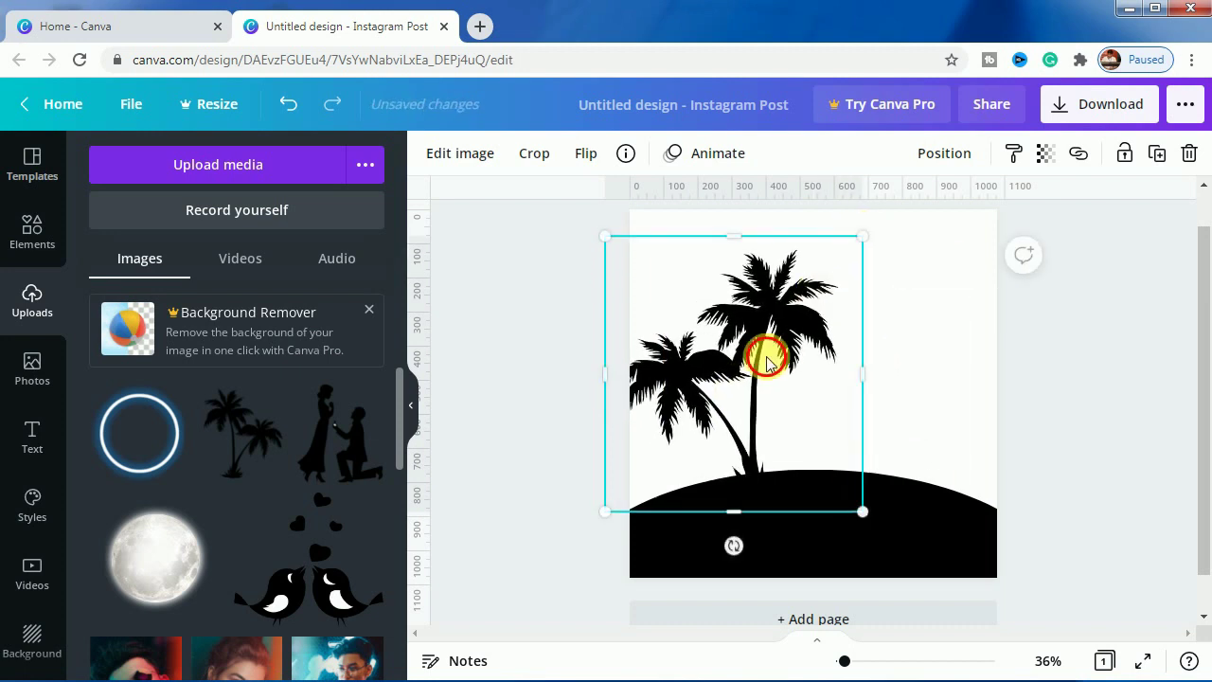
drag(767, 355, 712, 354)
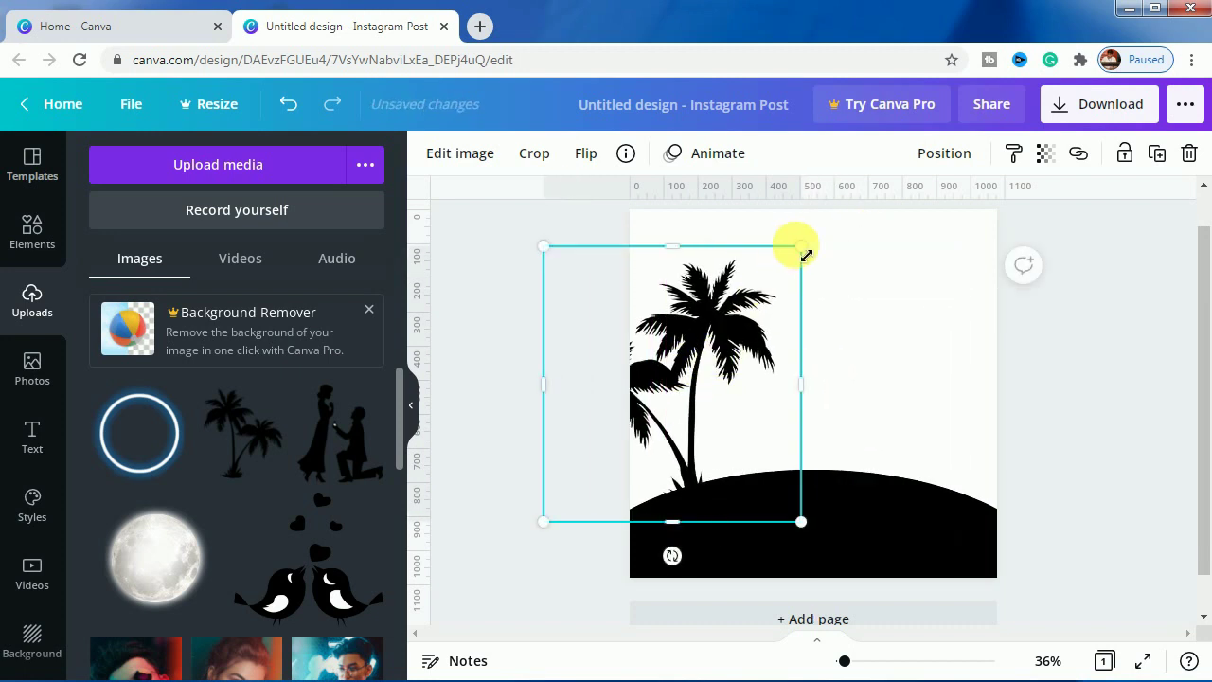
drag(819, 244, 820, 237)
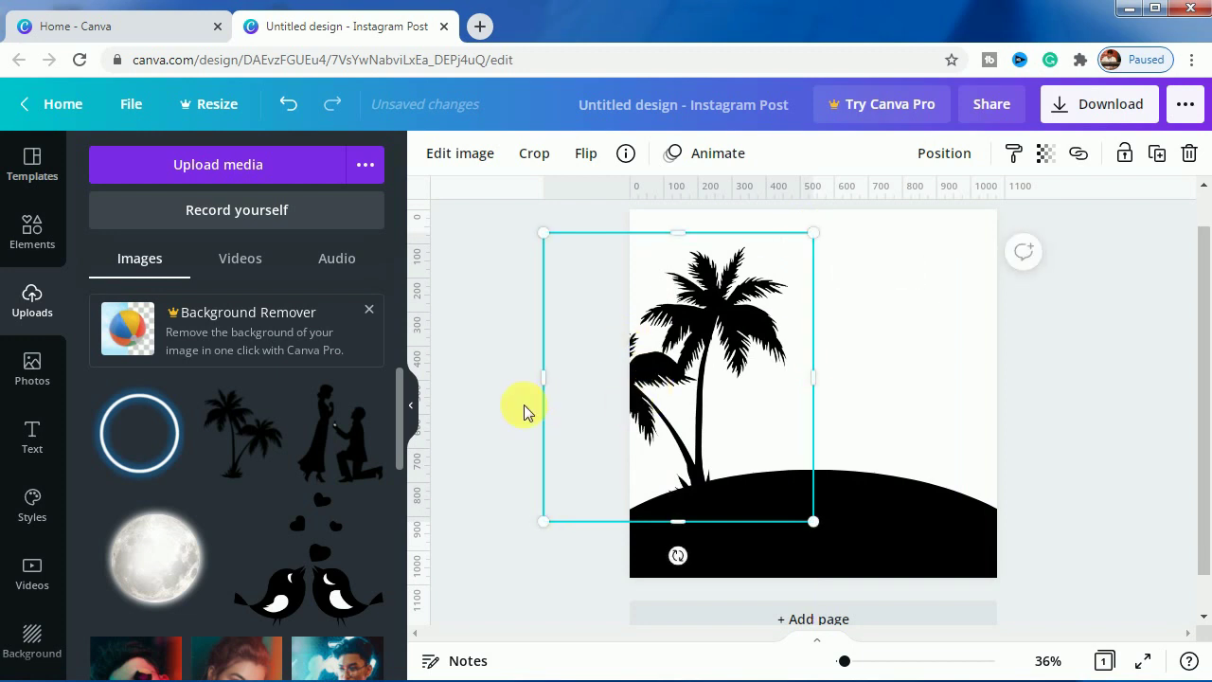
mouse_move(685, 414)
mouse_down()
mouse_move(690, 400)
mouse_move(693, 410)
mouse_up()
click(512, 383)
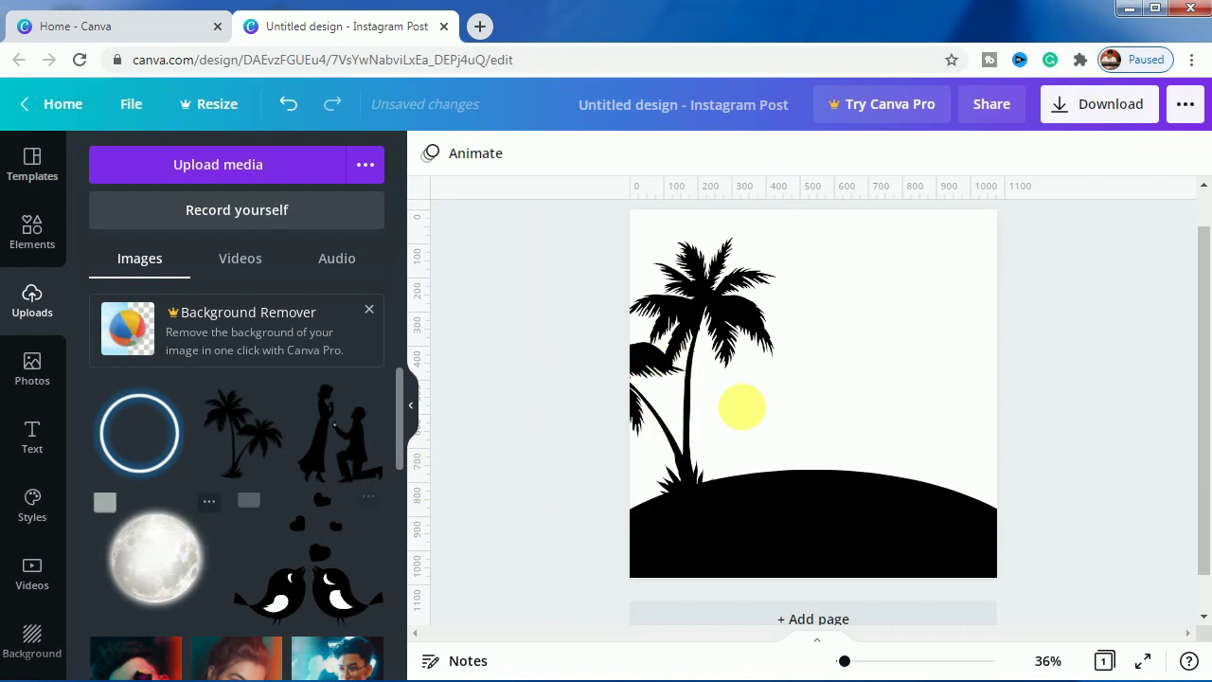
Step: Colour the page background as a deep navy #002E49 night sky with a custom colour
click(865, 313)
click(428, 163)
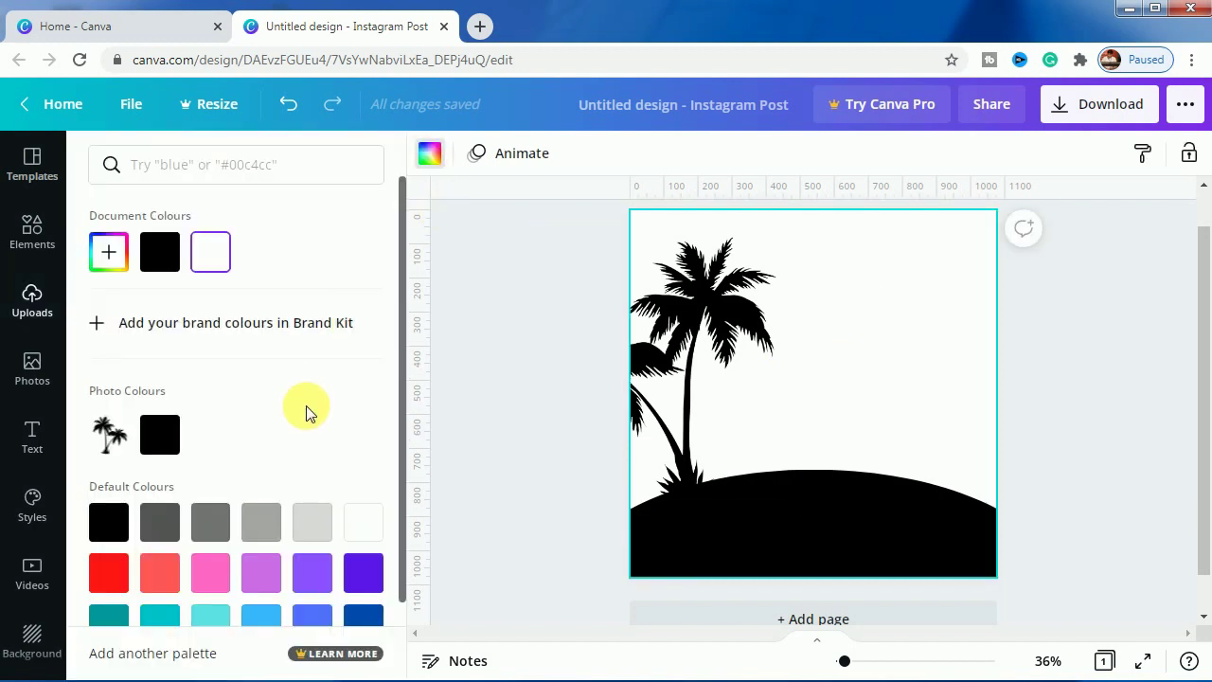
scroll(305, 411, down, 1)
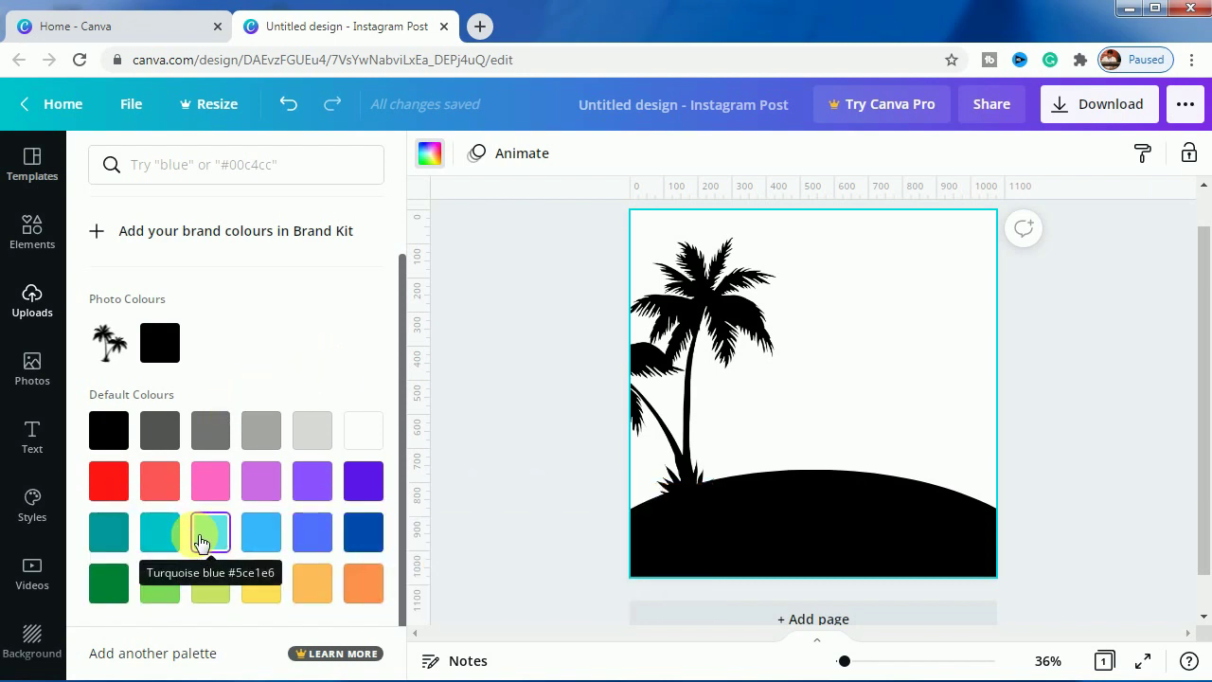
click(256, 540)
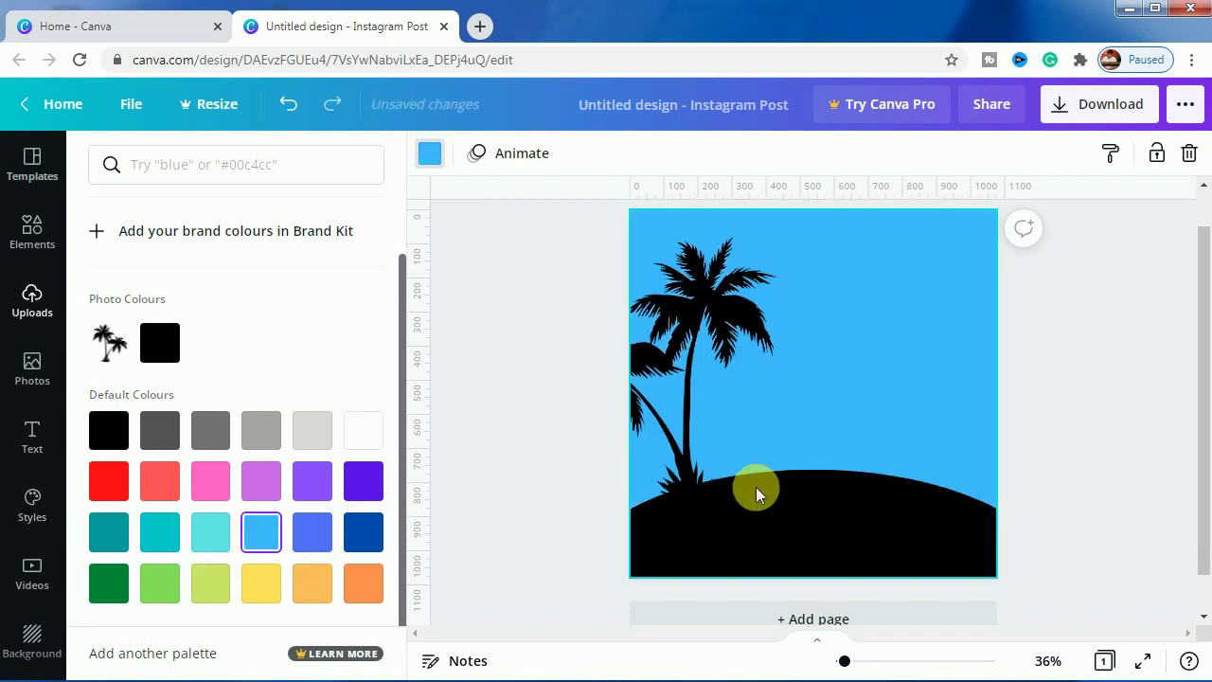
click(433, 161)
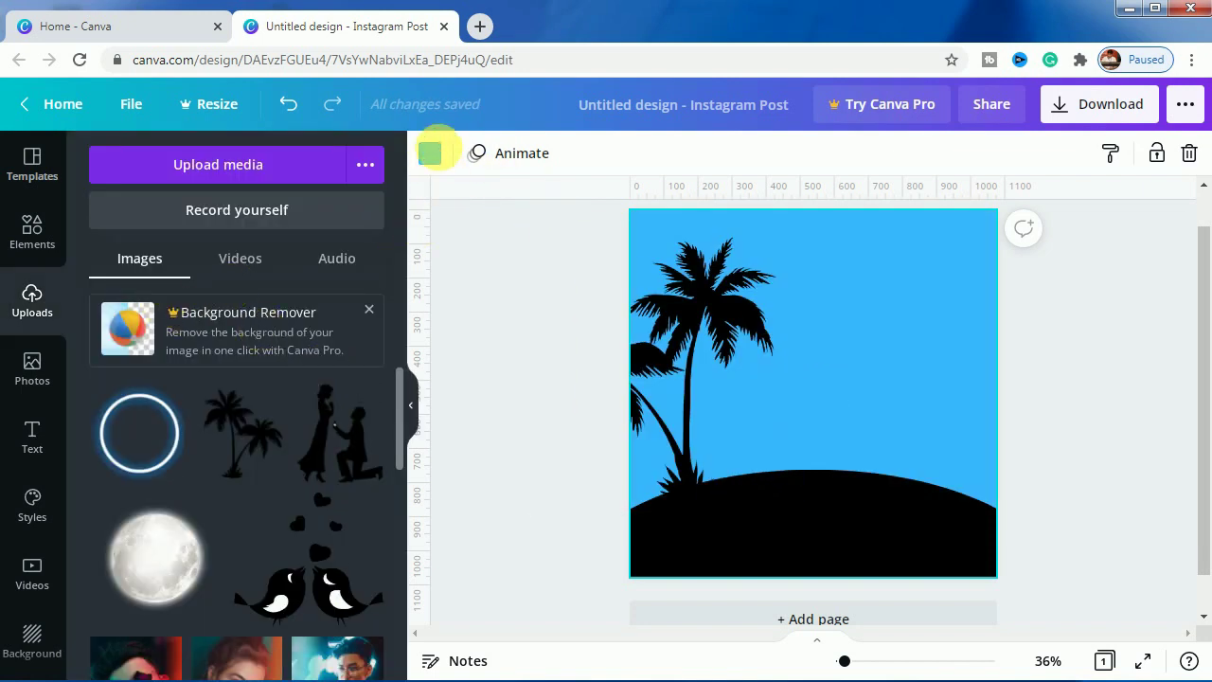
click(433, 153)
click(108, 251)
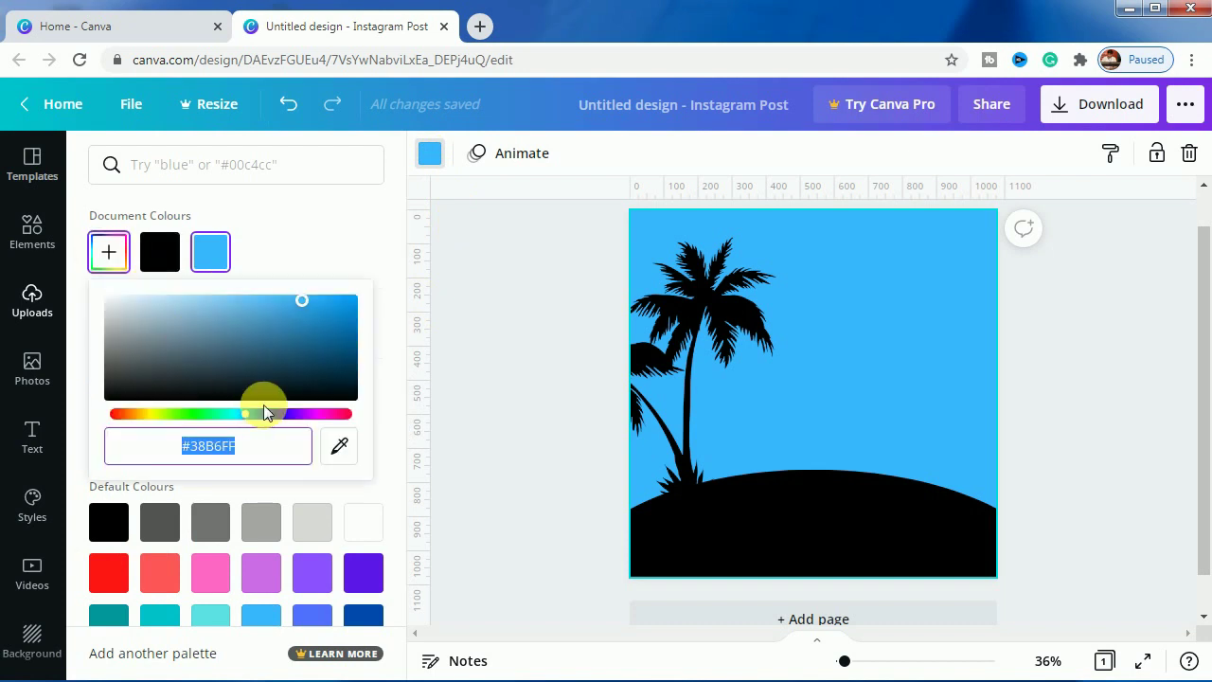
drag(303, 303, 366, 371)
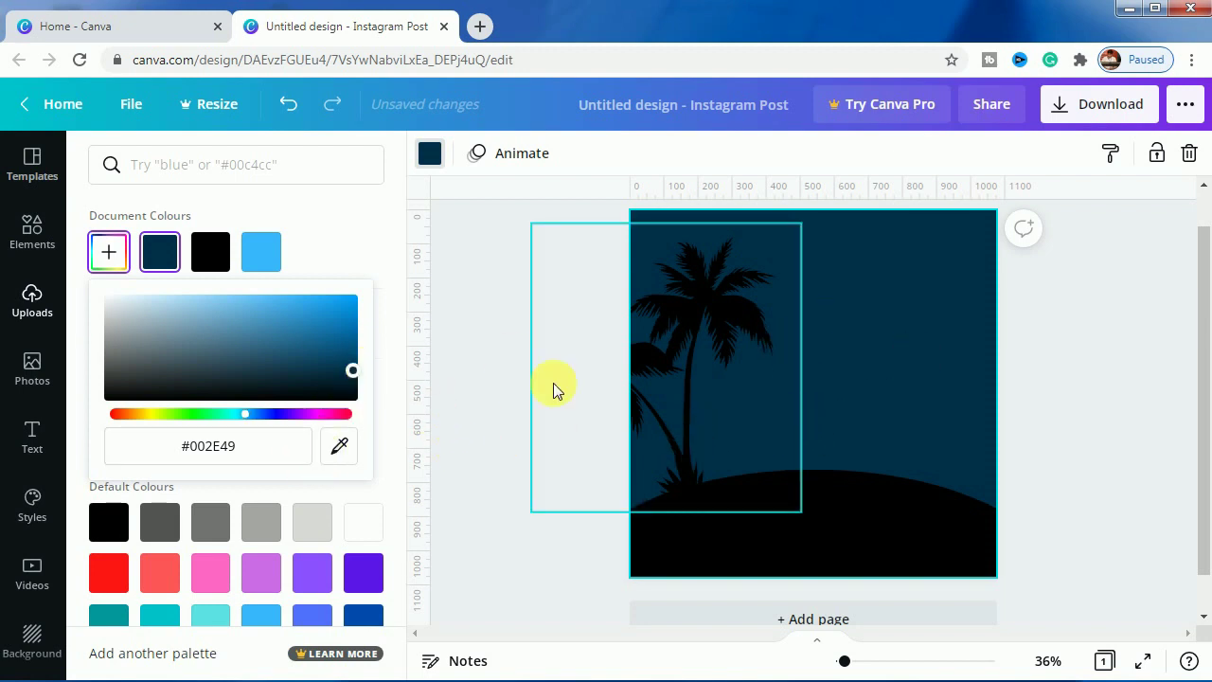
Step: Add the full-moon image from Uploads to the post
click(34, 302)
click(158, 550)
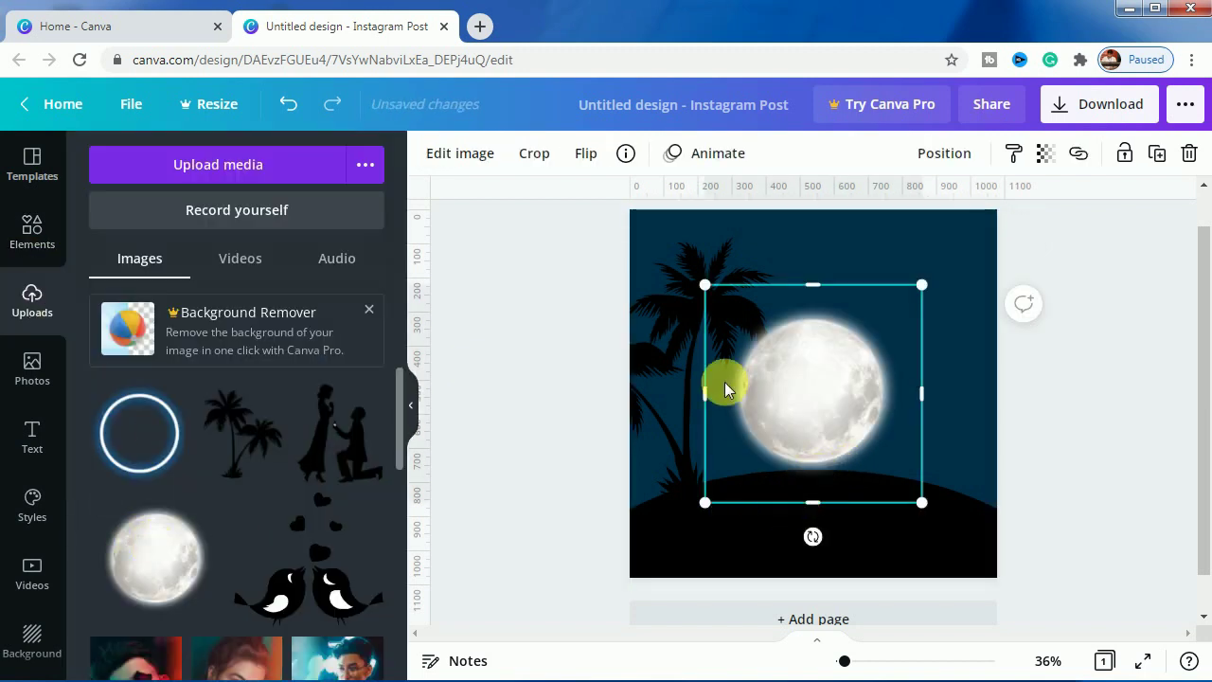
Step: Apply a Glow shadow effect to the moon and open its glow settings
click(460, 153)
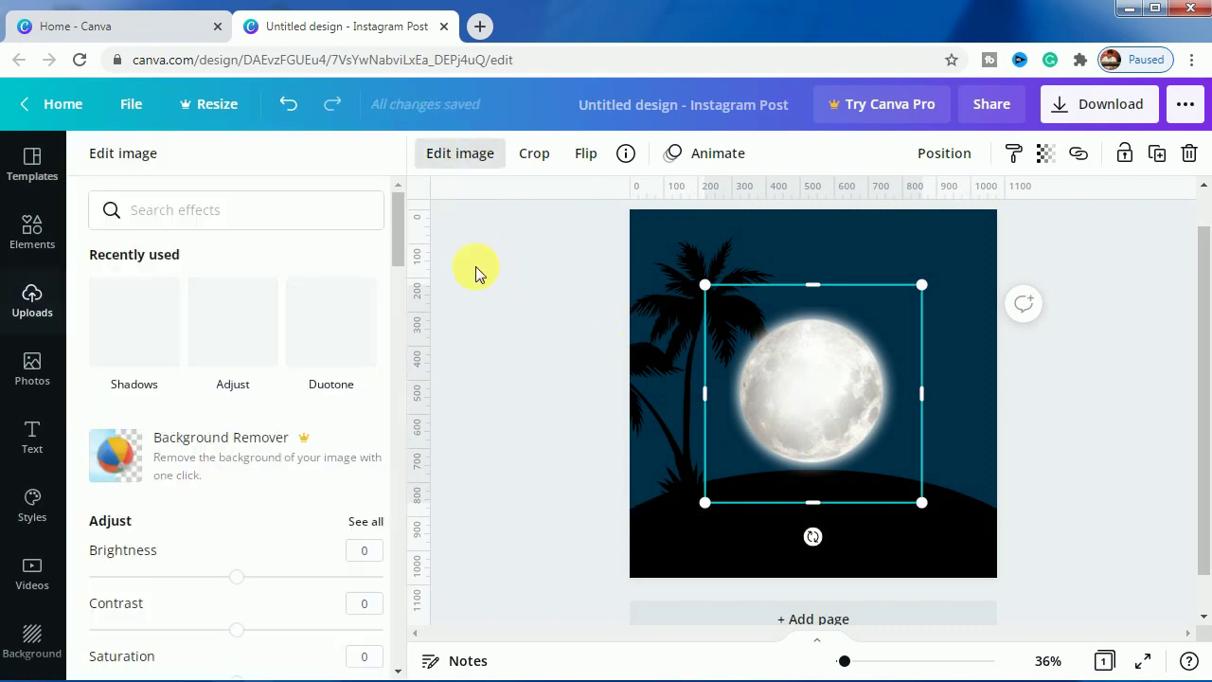
click(141, 320)
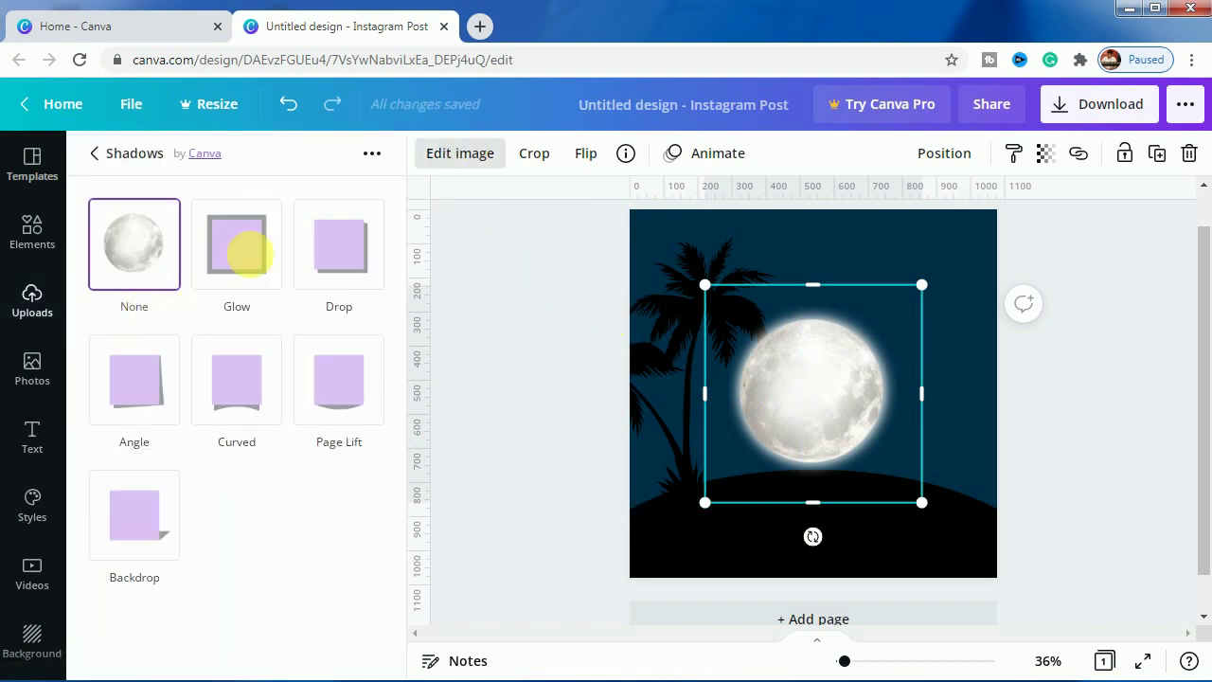
click(232, 251)
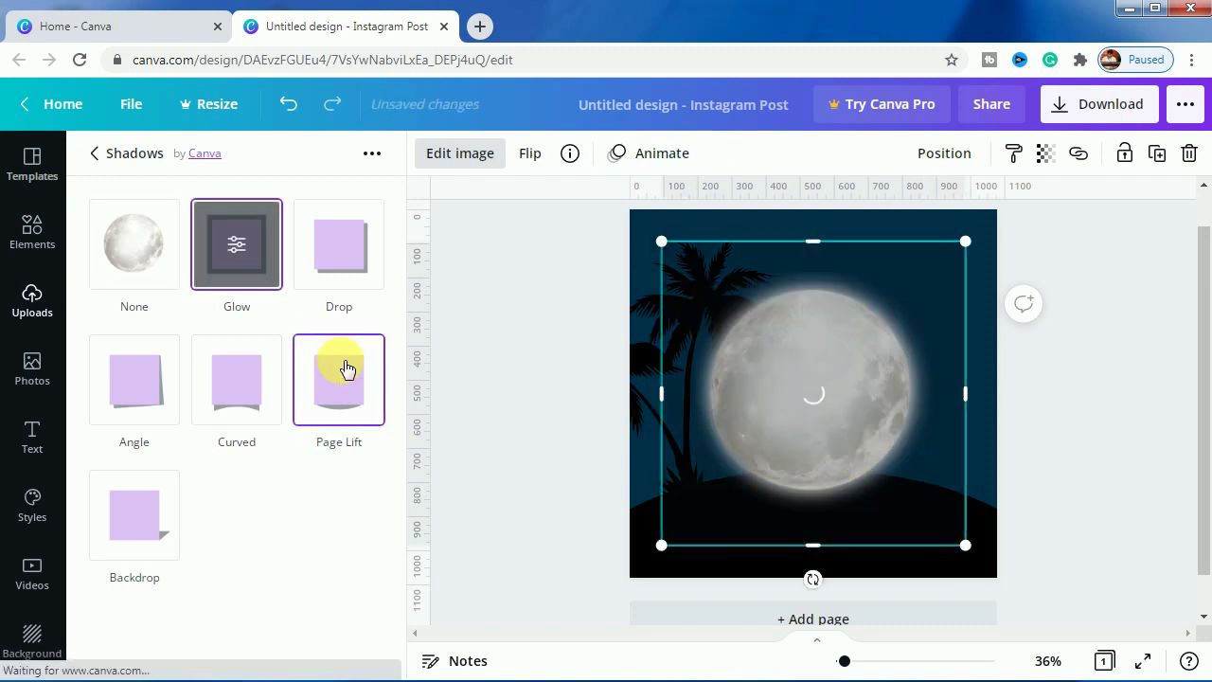
click(236, 244)
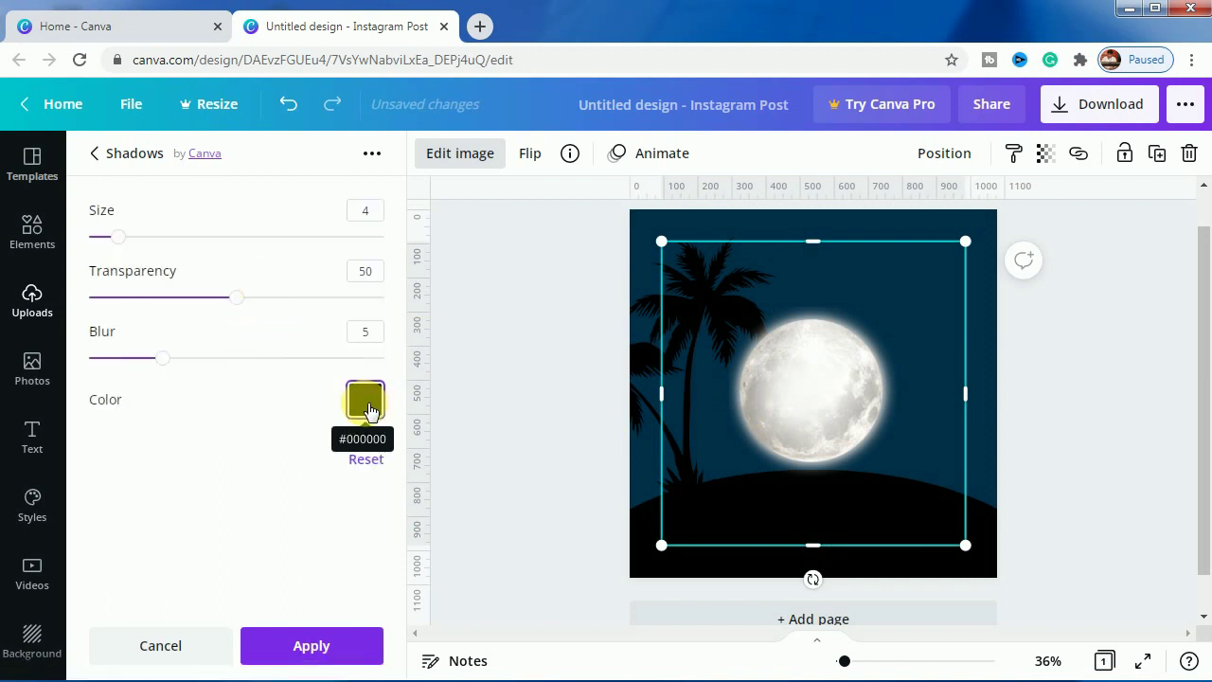
click(367, 407)
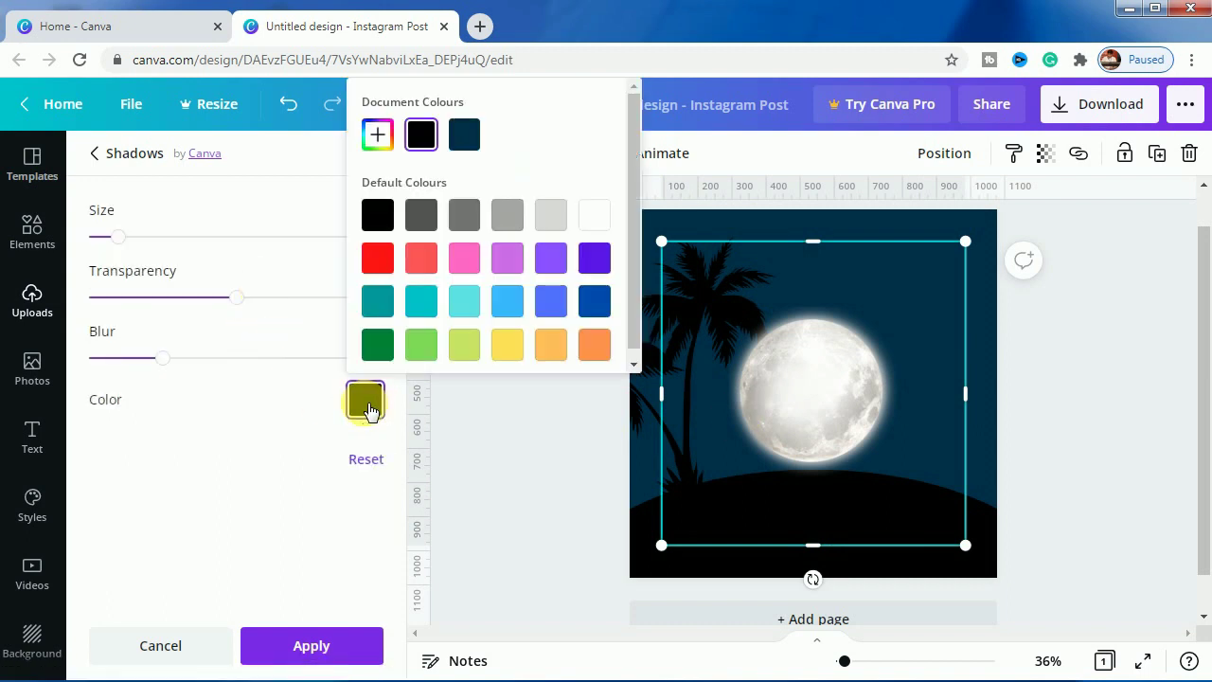
click(509, 305)
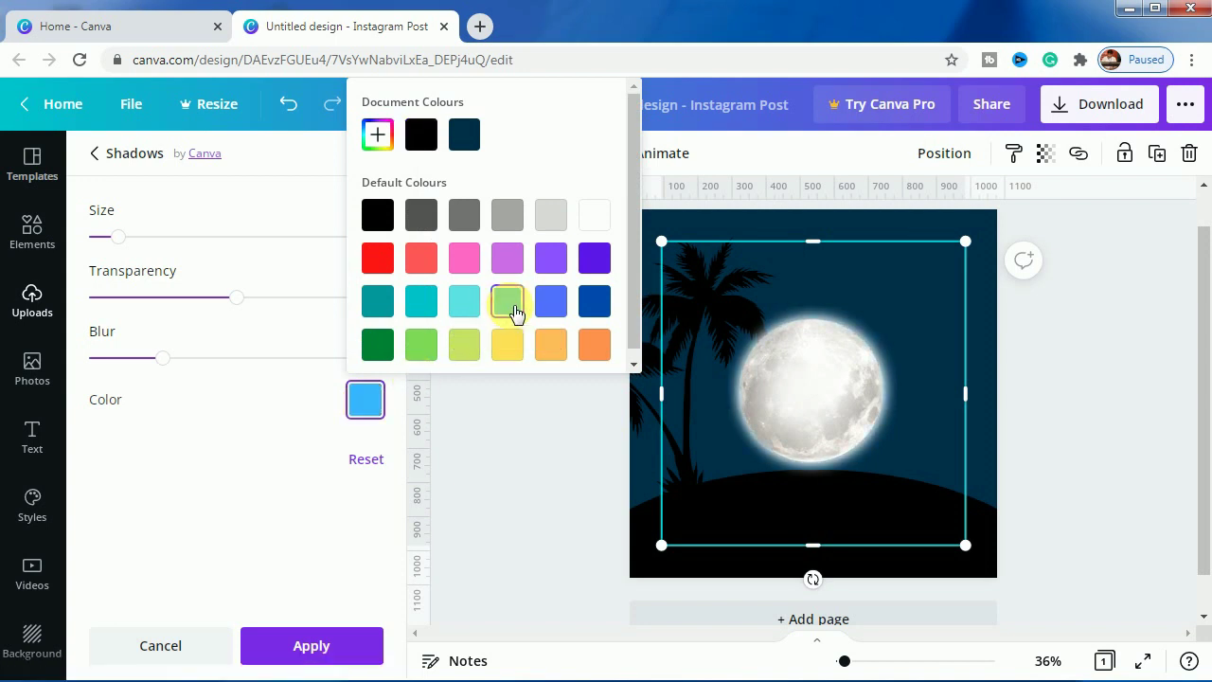
click(303, 421)
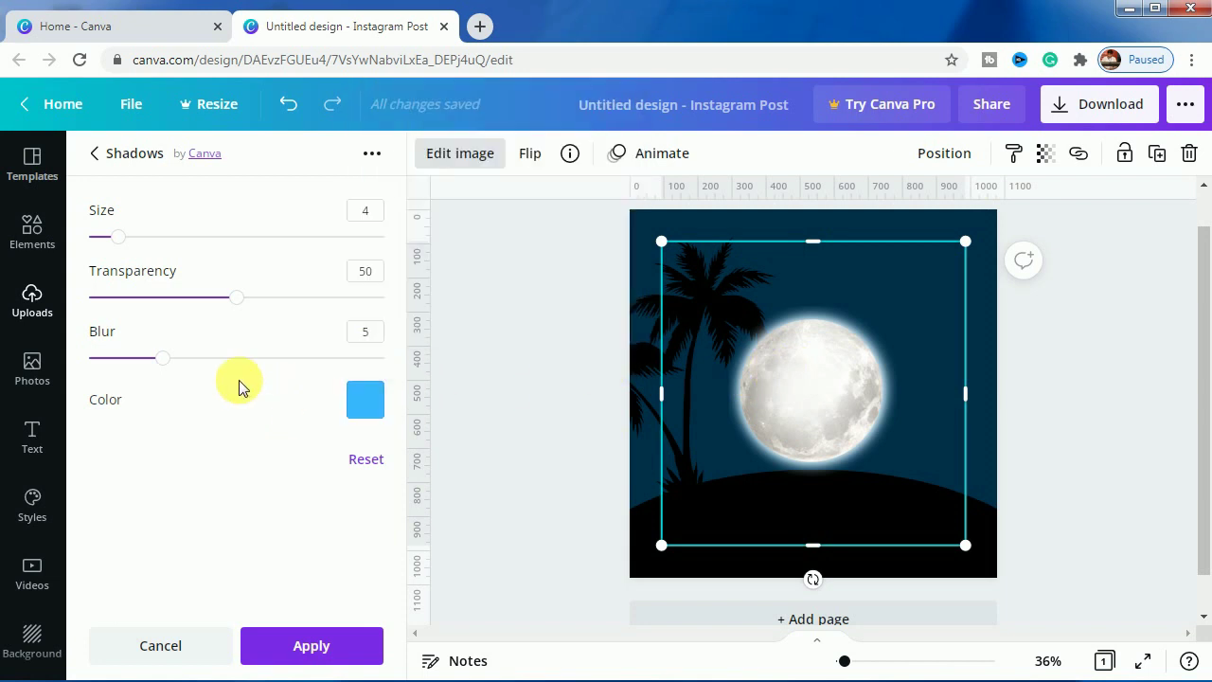
Step: Make the moon's glow white with size 38, transparency 39 and blur 18, and apply it
drag(171, 360, 355, 363)
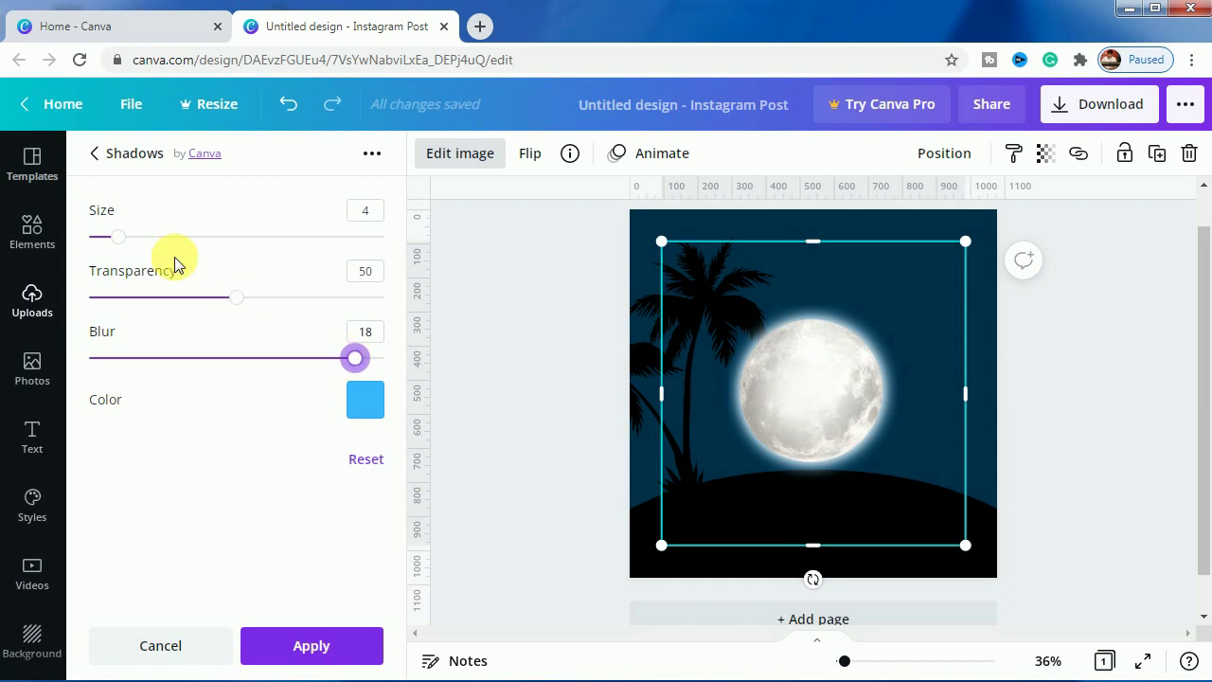
drag(135, 241, 262, 248)
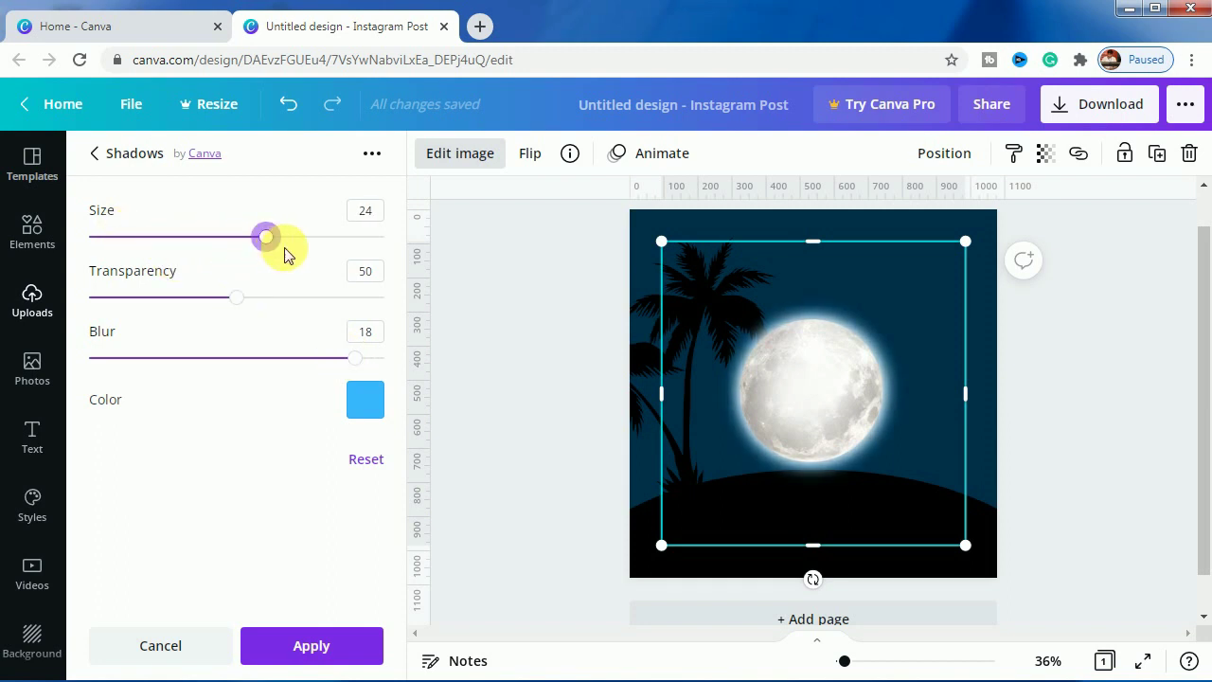
drag(277, 244, 369, 254)
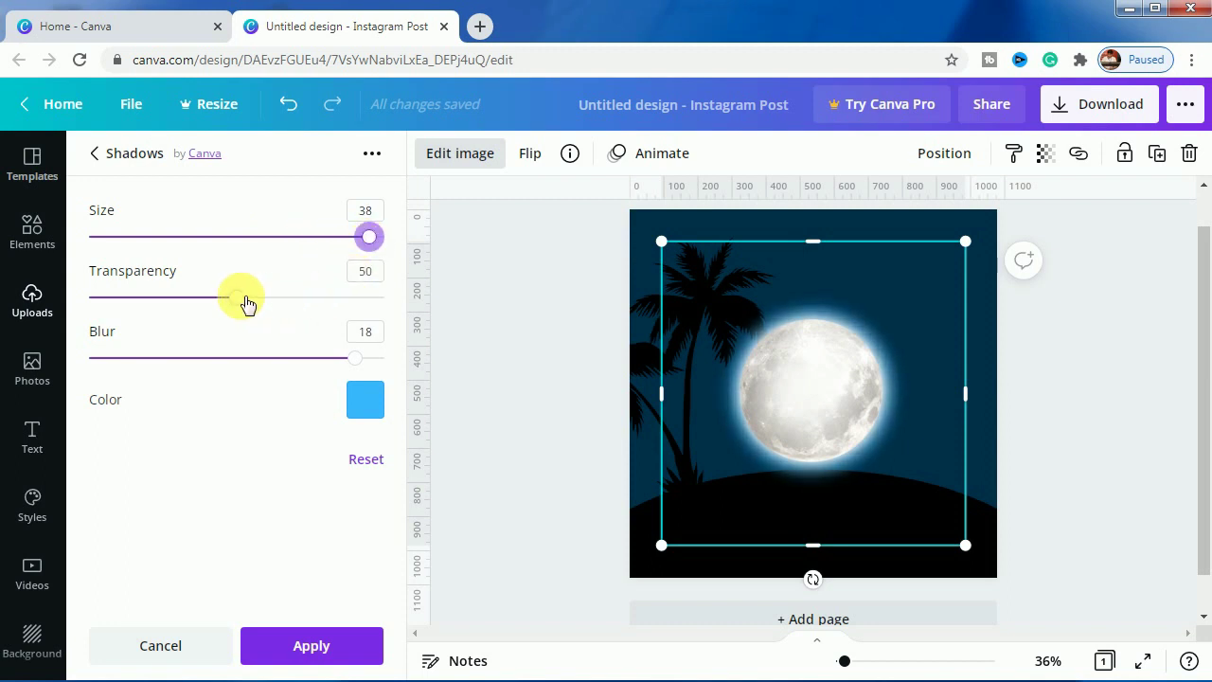
mouse_move(242, 301)
mouse_down()
mouse_move(325, 294)
mouse_move(211, 300)
mouse_move(262, 304)
mouse_up()
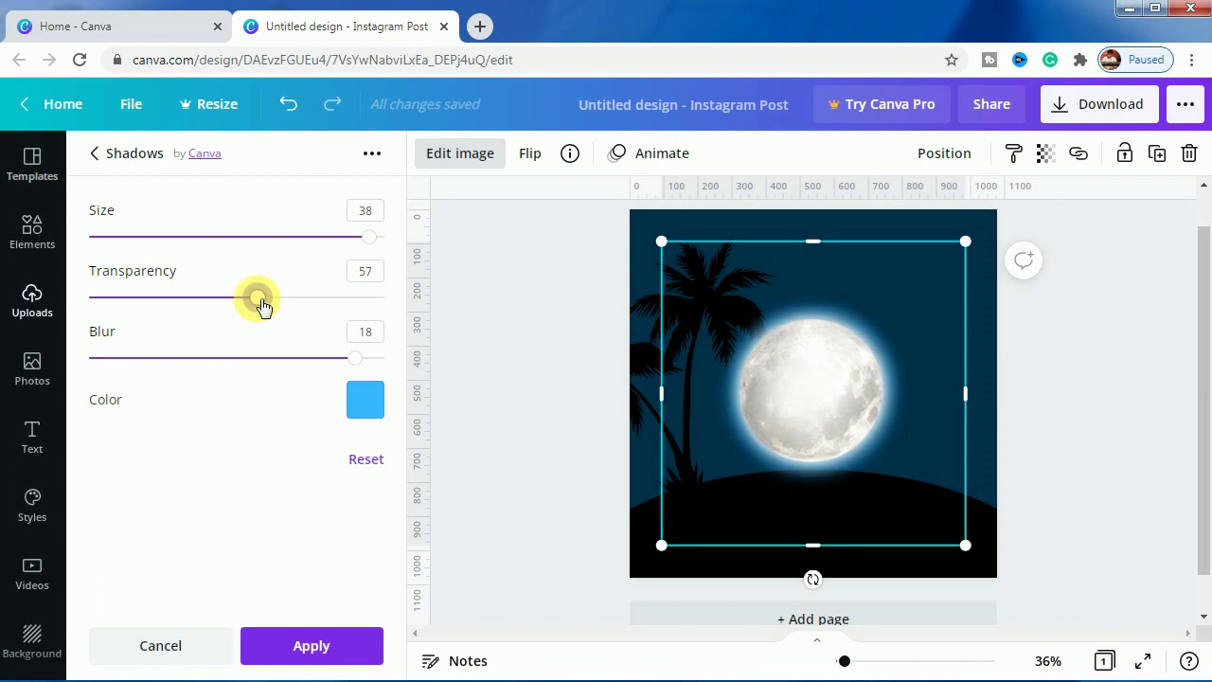
click(379, 419)
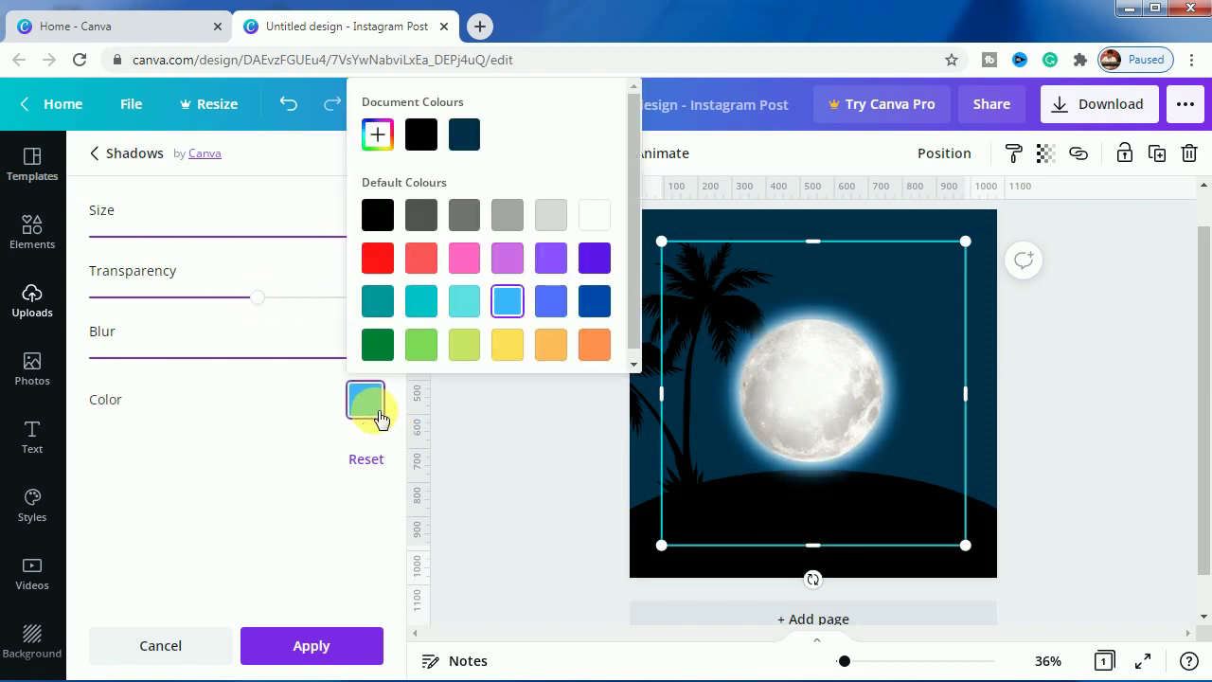
click(594, 215)
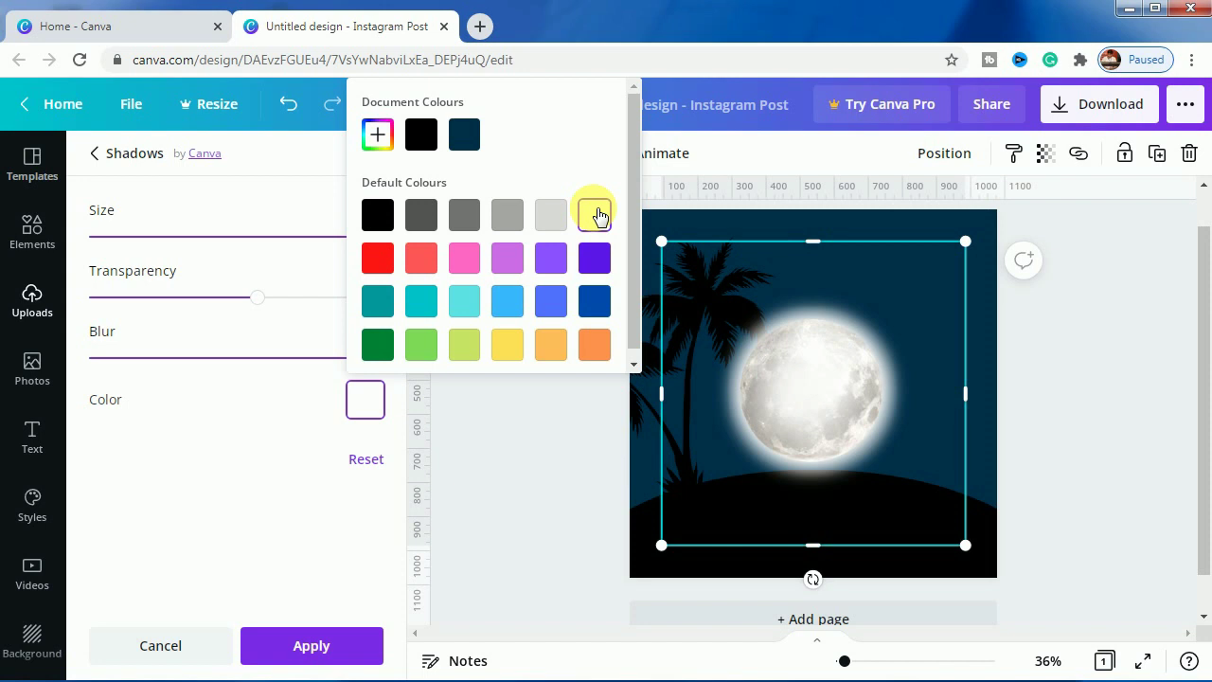
click(238, 468)
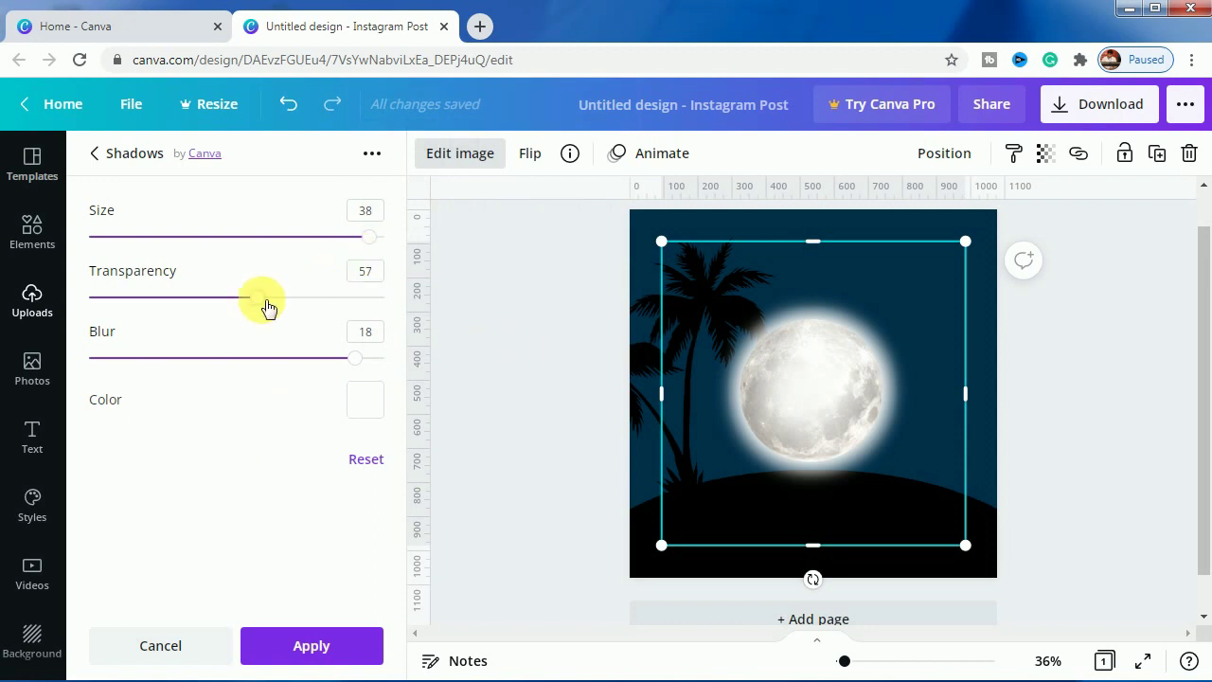
drag(261, 303, 206, 307)
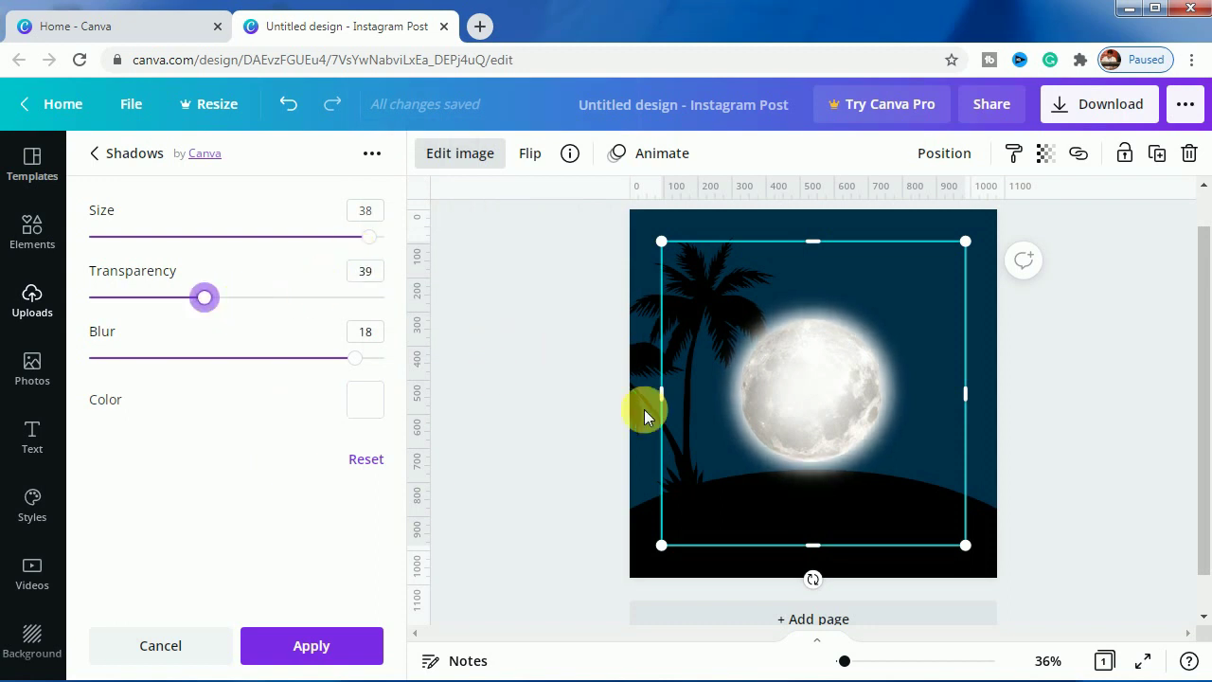
click(487, 447)
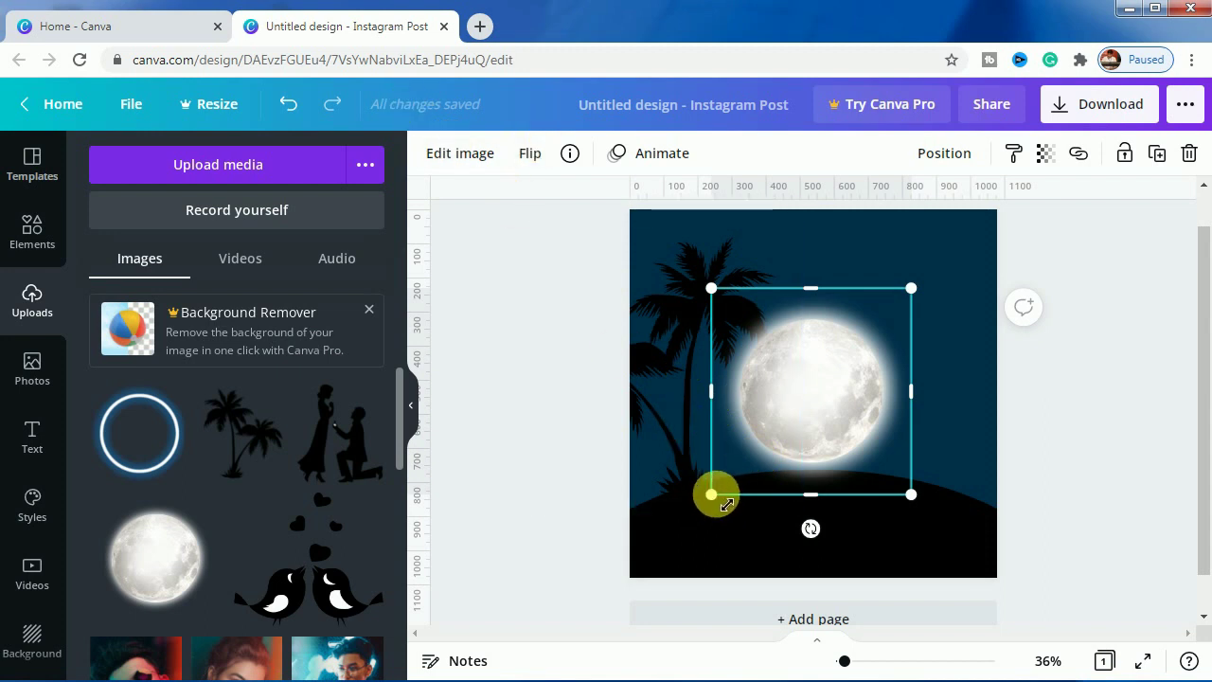
Step: Enlarge the moon and send it to the back behind the palm trees and hill
drag(711, 493, 580, 633)
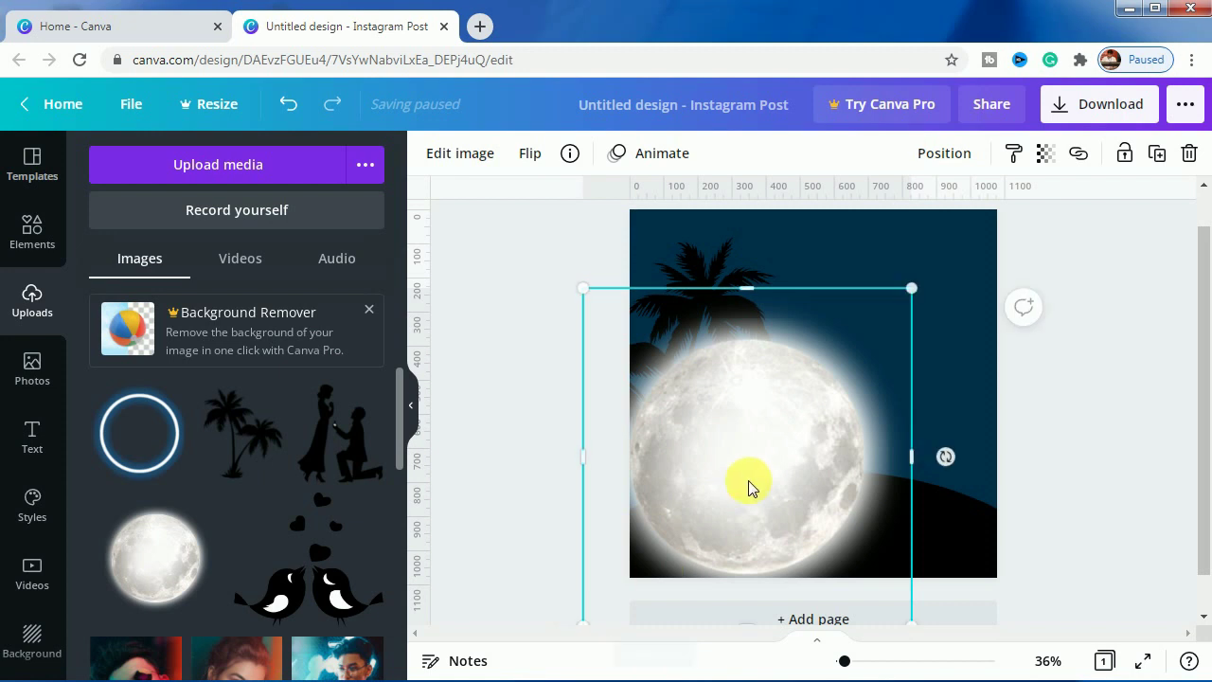
drag(791, 459, 828, 407)
drag(641, 549, 663, 558)
drag(780, 460, 803, 469)
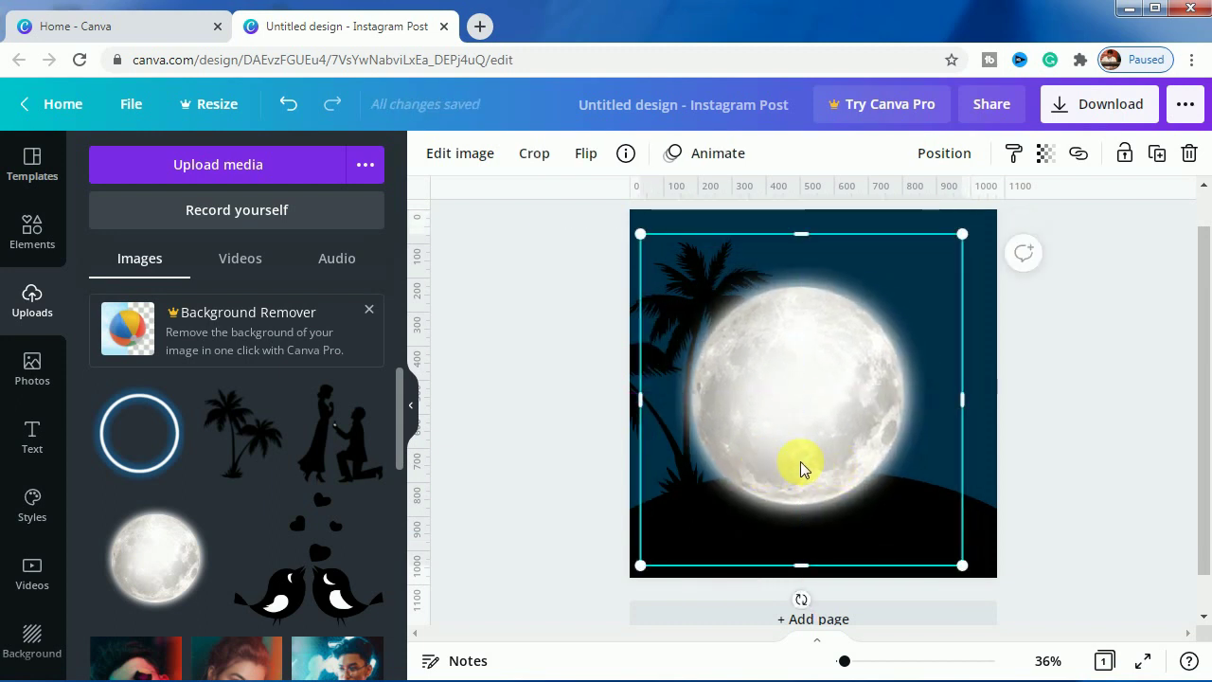
right_click(759, 375)
click(801, 376)
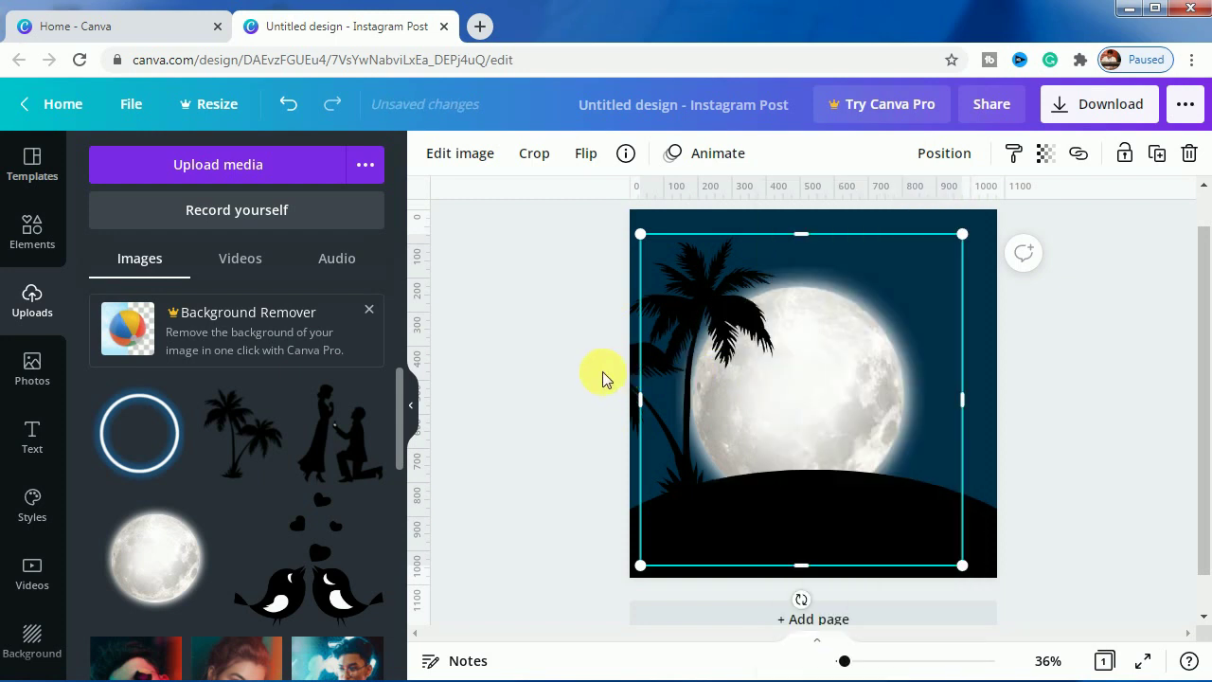
Step: Enlarge the moon slightly more and centre it in the sky
click(851, 405)
drag(851, 405, 864, 406)
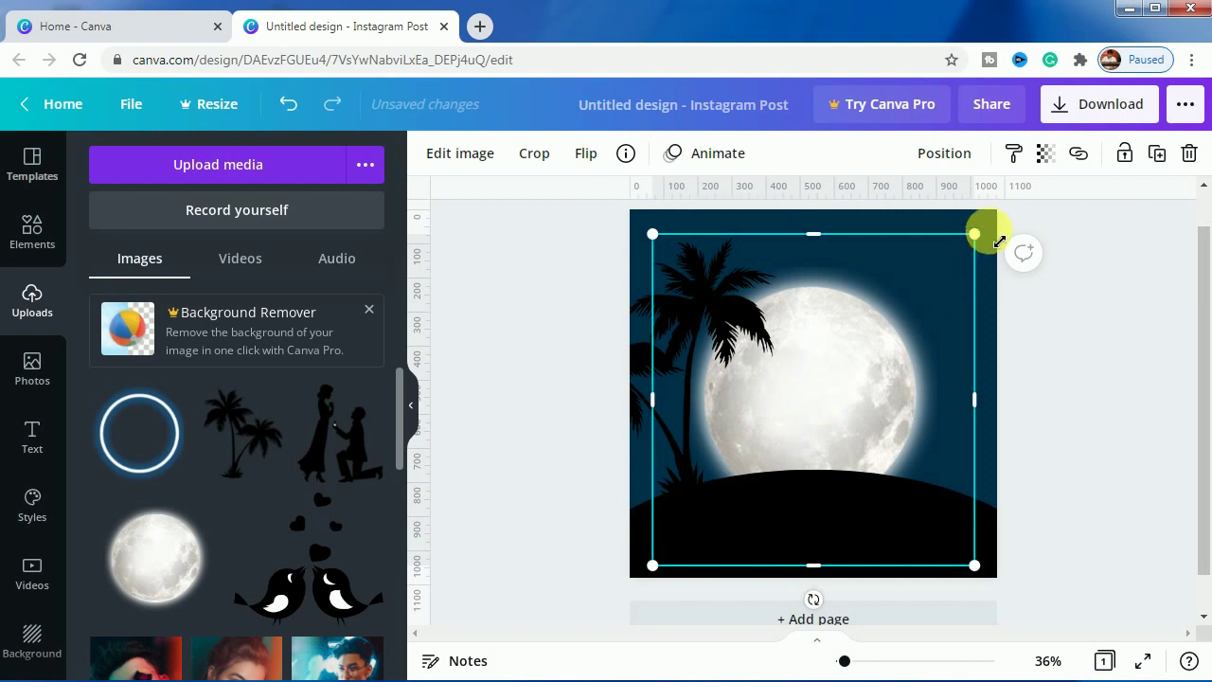
drag(974, 234, 1001, 221)
drag(872, 352, 864, 370)
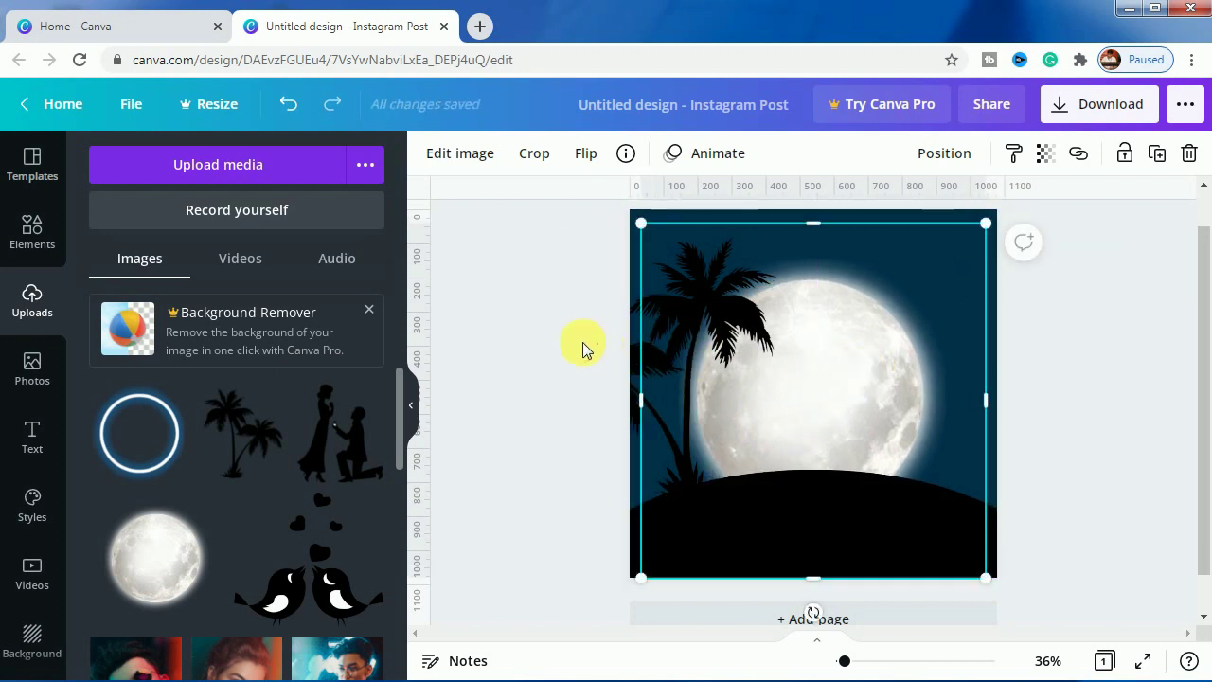
click(584, 348)
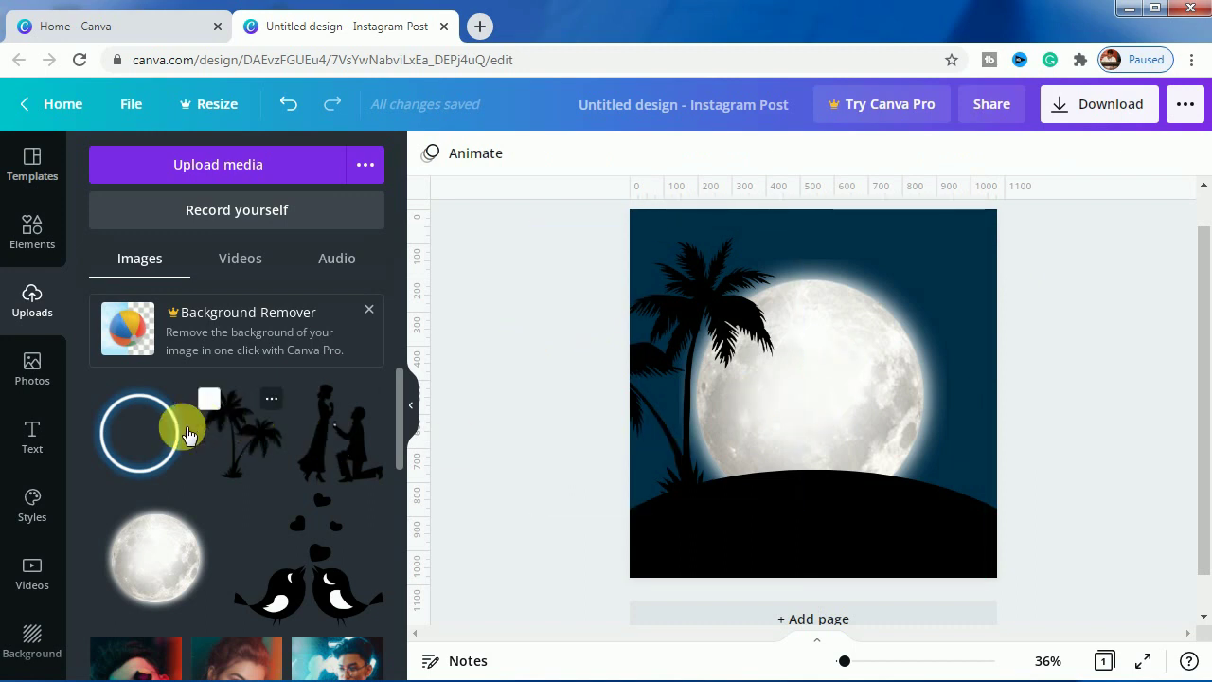
Step: Add the ring graphic and give it a Glow shadow effect
click(142, 441)
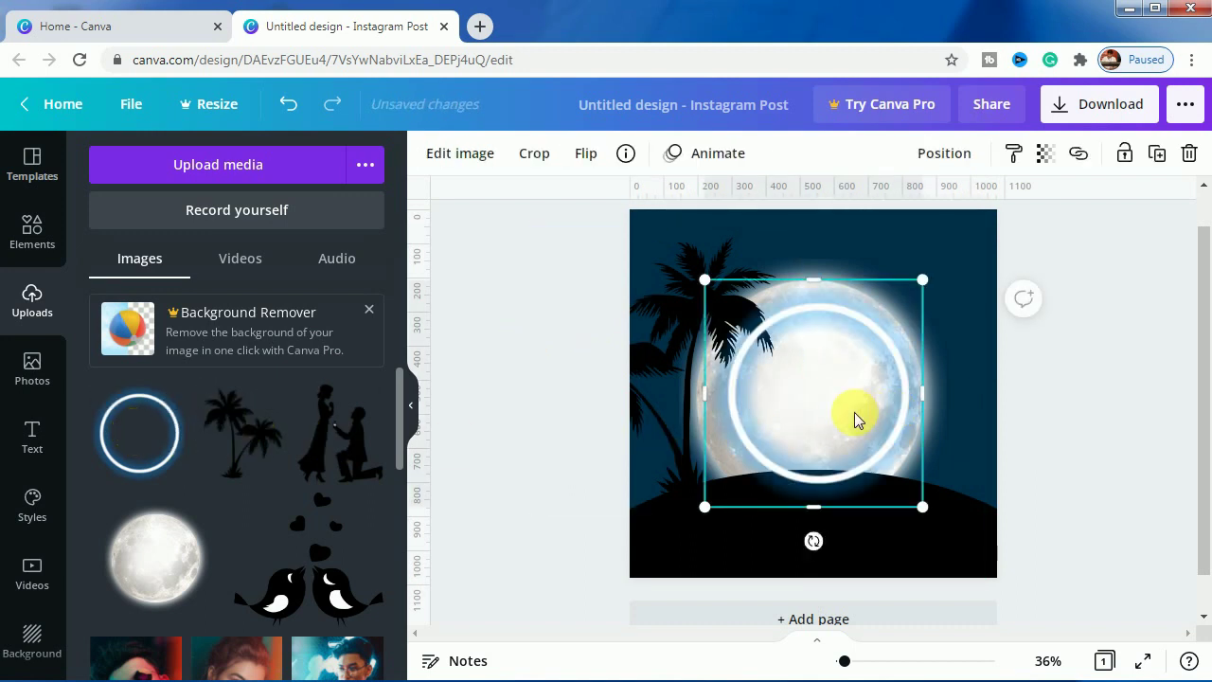
click(470, 159)
click(135, 313)
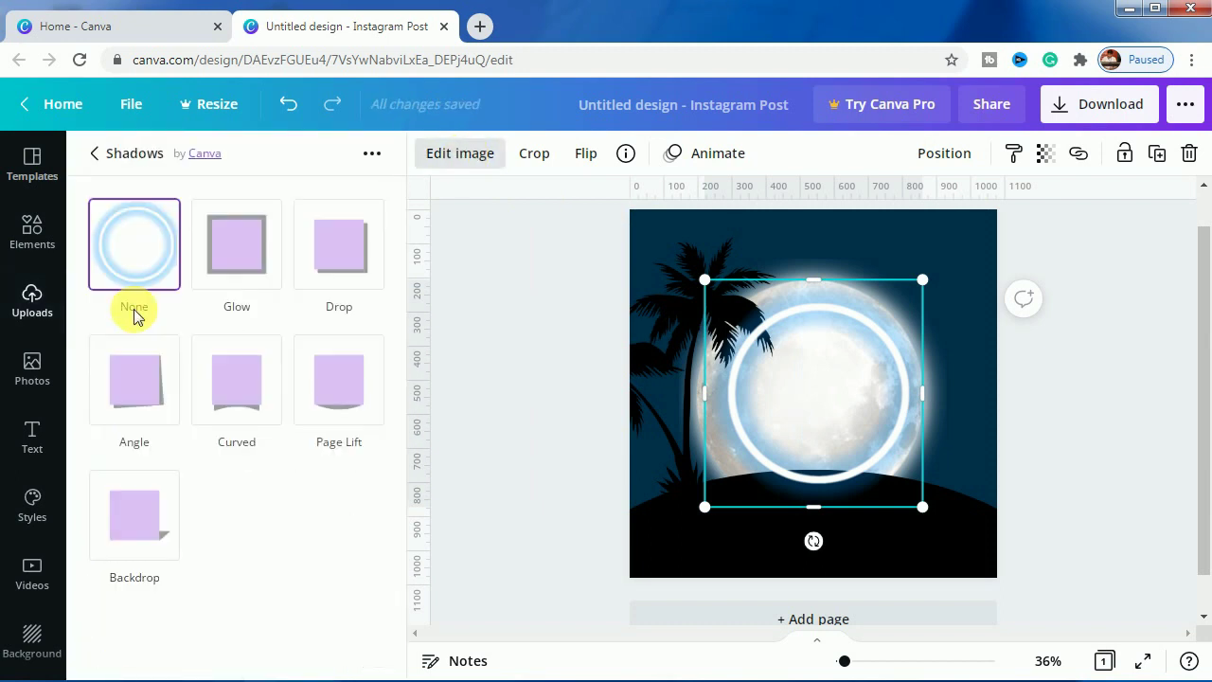
click(241, 262)
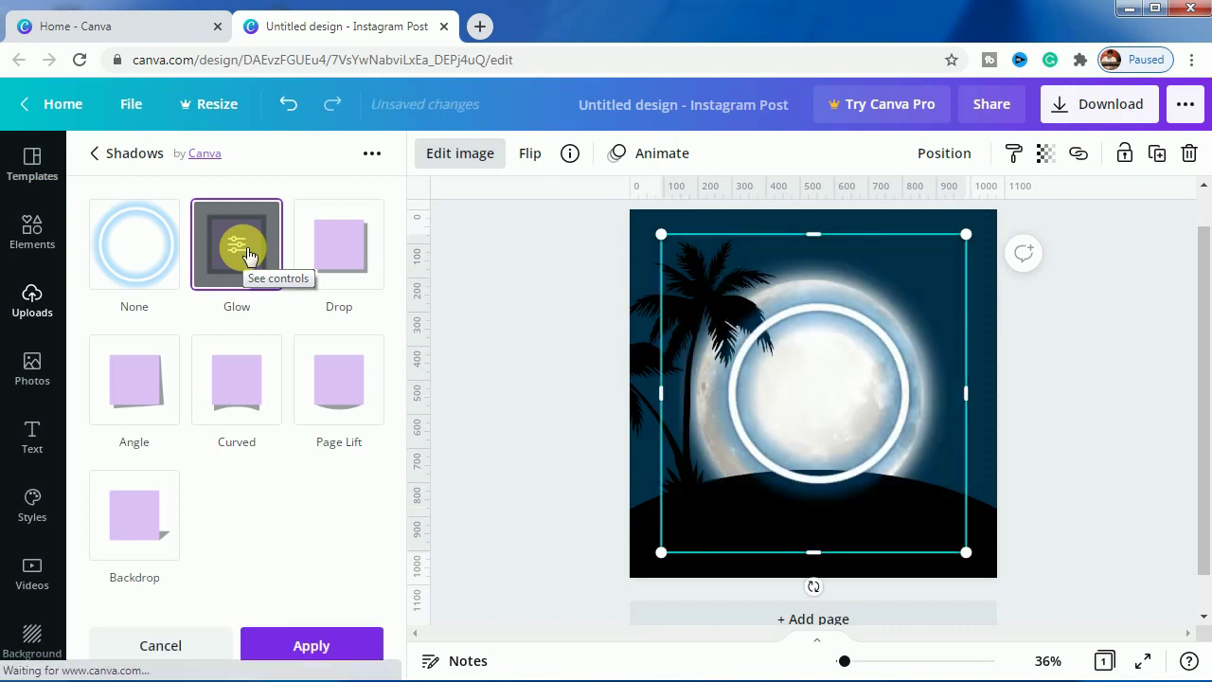
click(248, 254)
Step: Set the ring's glow to light blue, size 28, transparency 17, blur 17, and apply
click(377, 412)
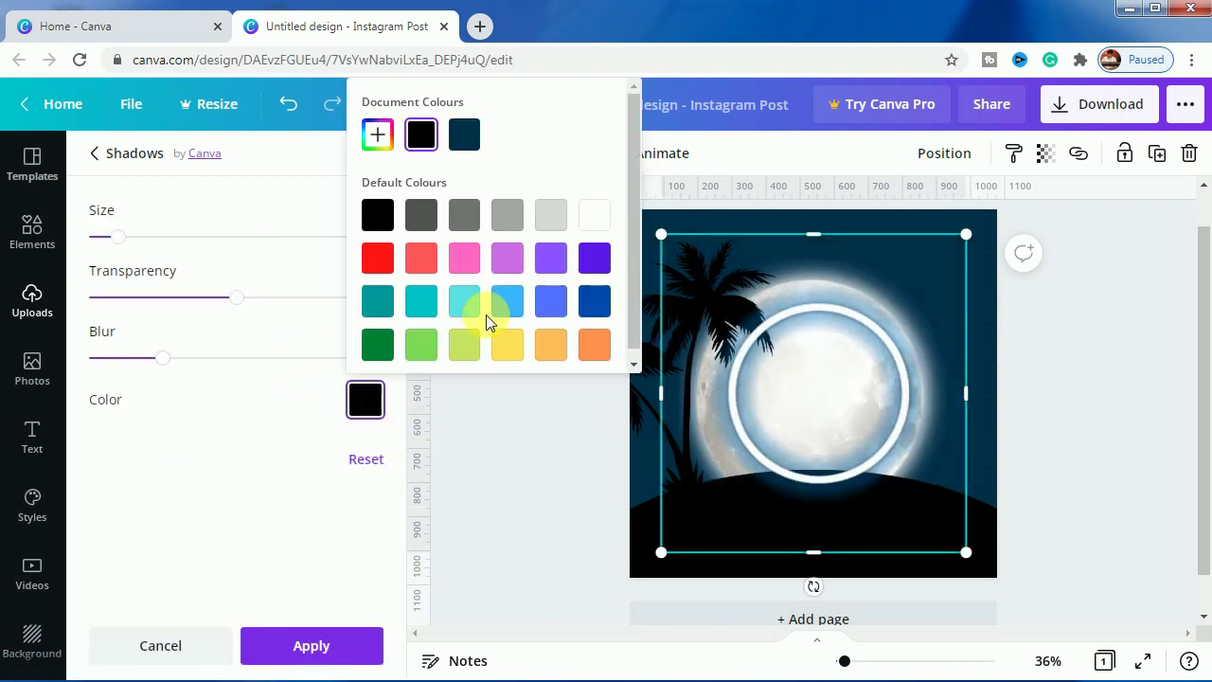
click(507, 300)
click(199, 370)
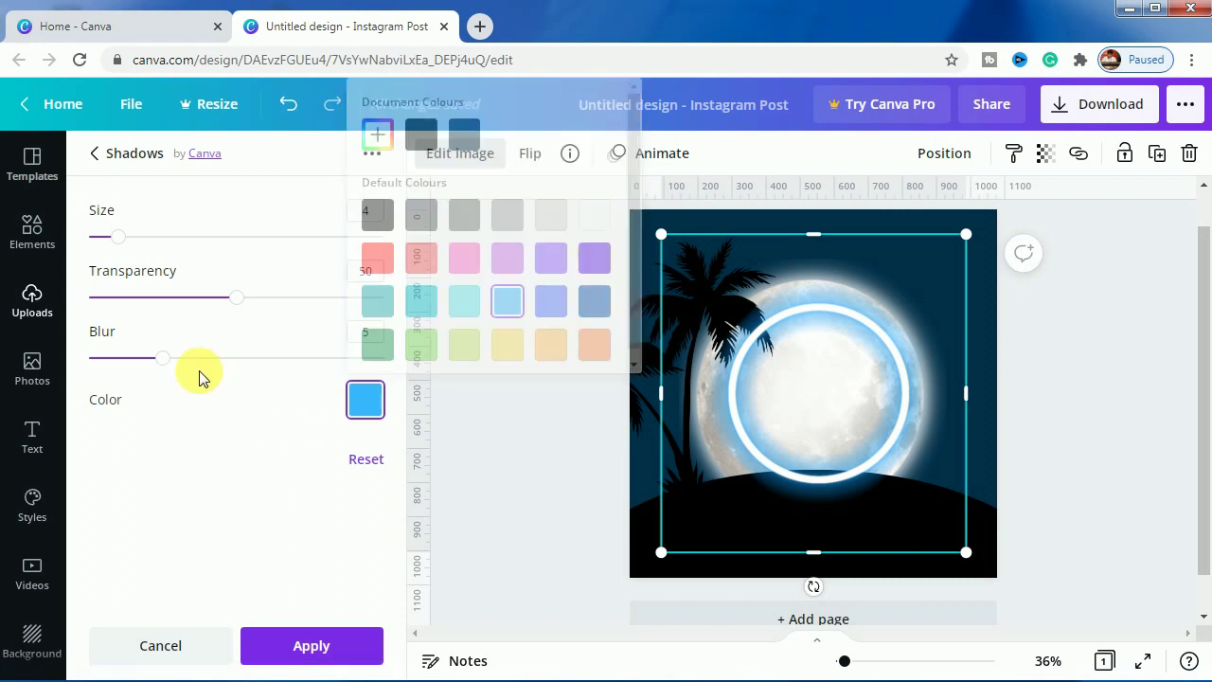
drag(164, 358, 317, 363)
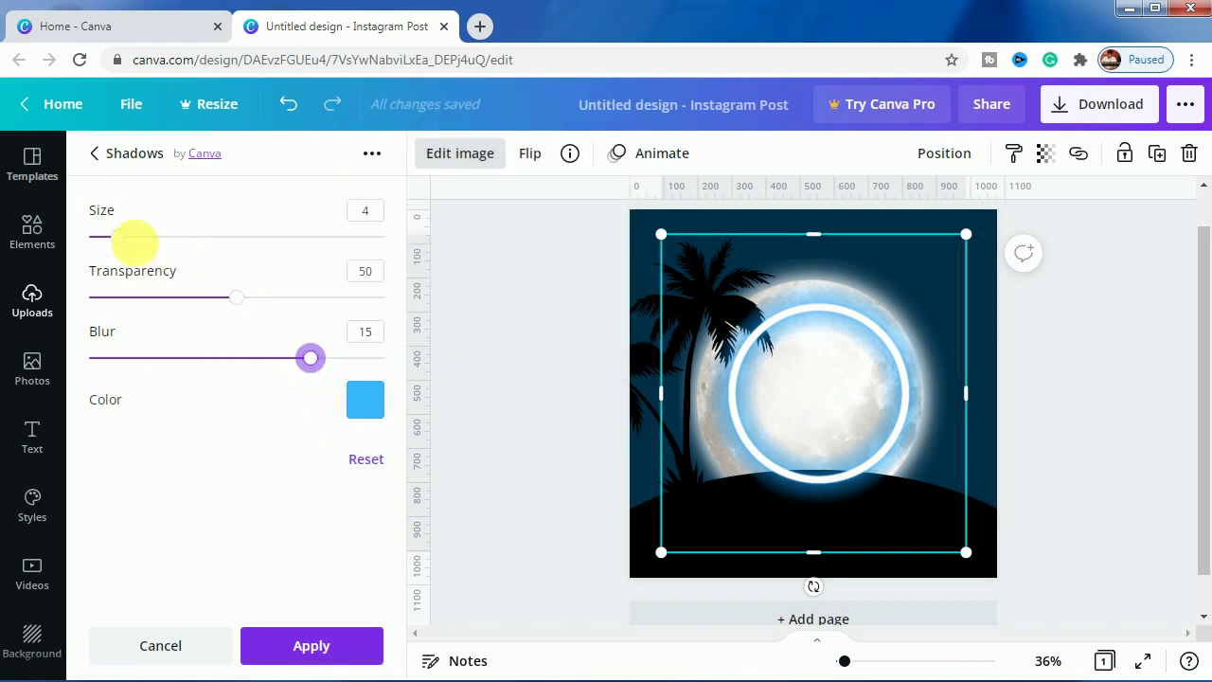
drag(136, 238, 303, 248)
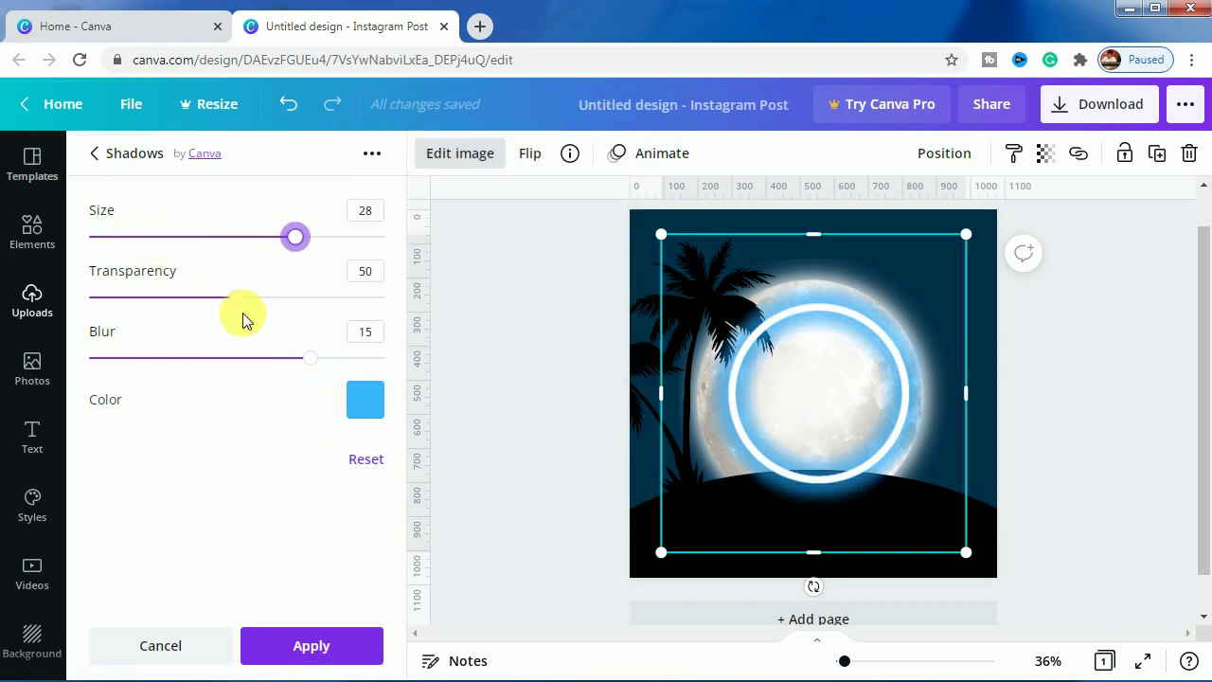
drag(242, 298, 155, 308)
drag(311, 358, 348, 363)
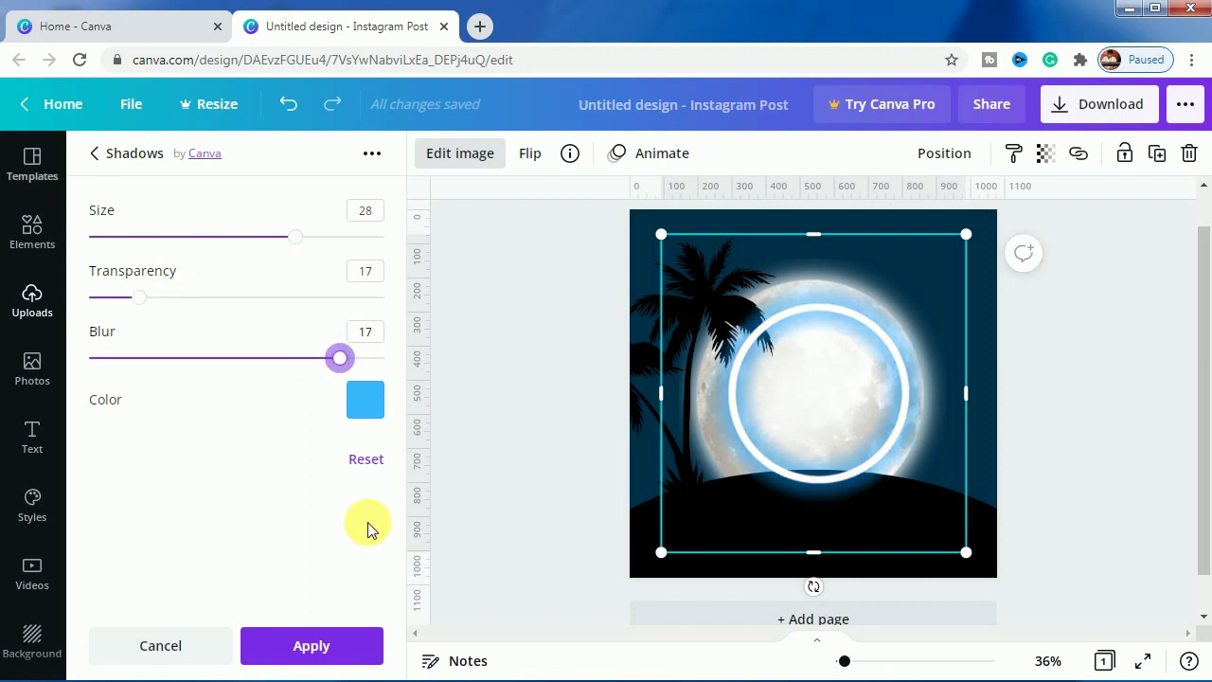
click(320, 643)
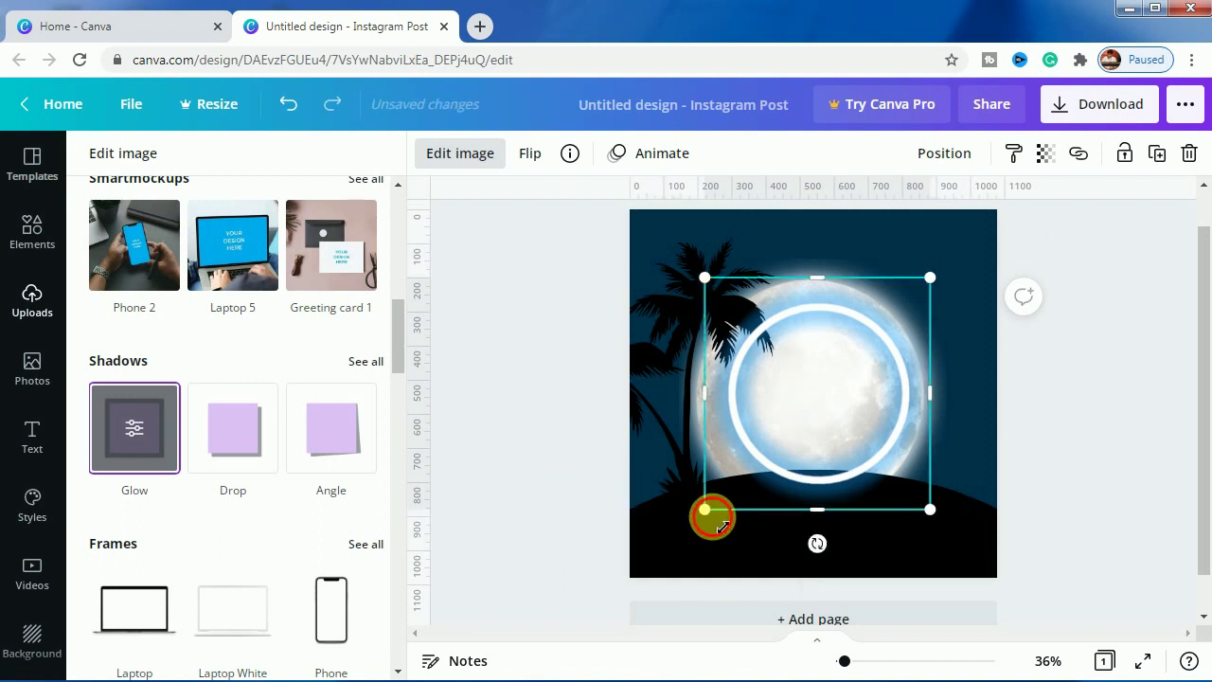
Step: Enlarge the ring, send it behind the moon and nudge it into alignment
drag(705, 509, 627, 572)
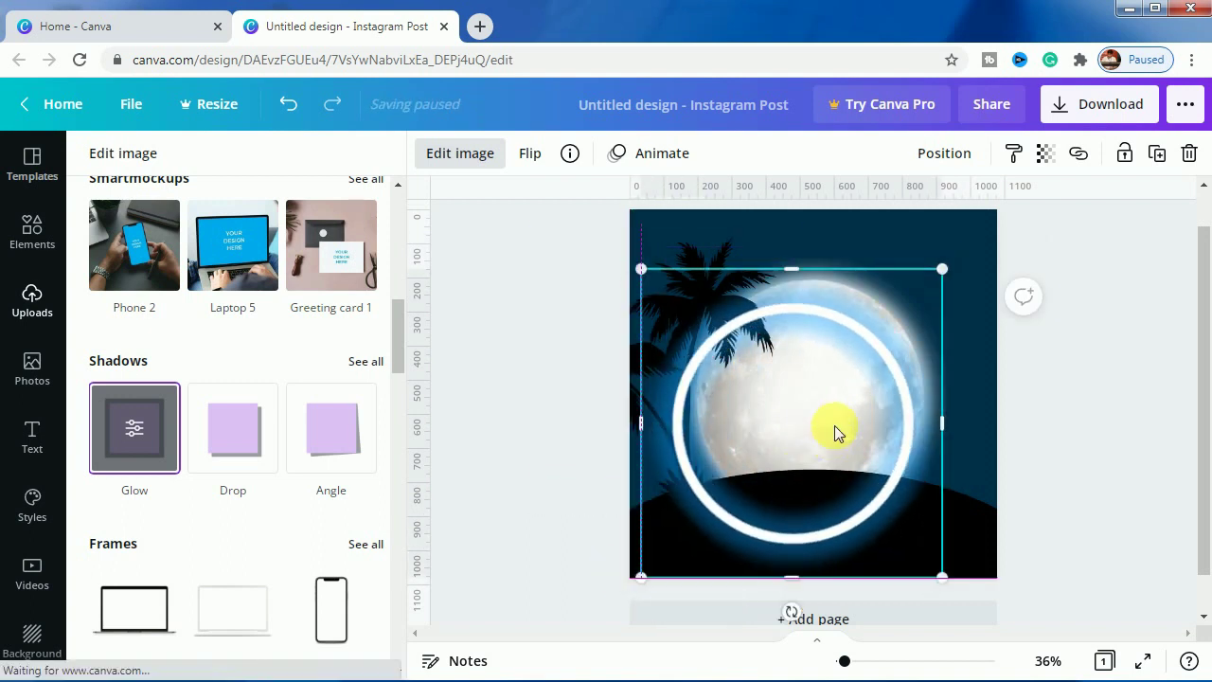
mouse_move(834, 432)
mouse_down()
mouse_move(831, 406)
mouse_move(840, 435)
mouse_move(830, 432)
mouse_up()
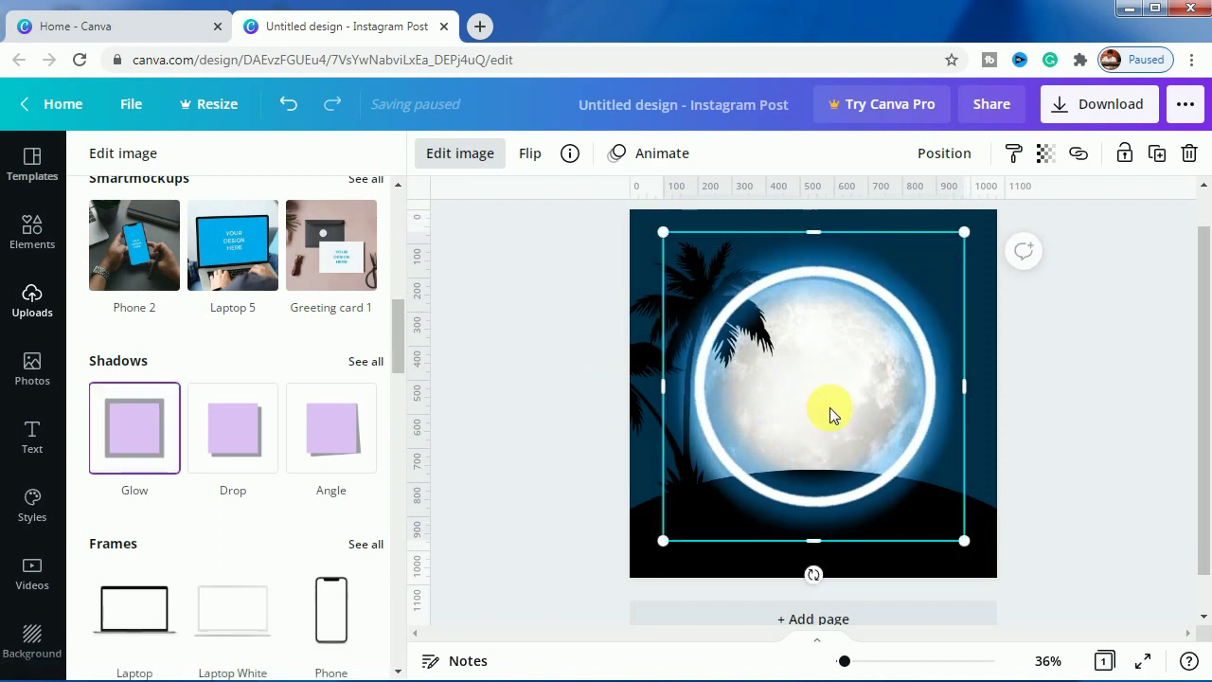
right_click(829, 408)
click(749, 401)
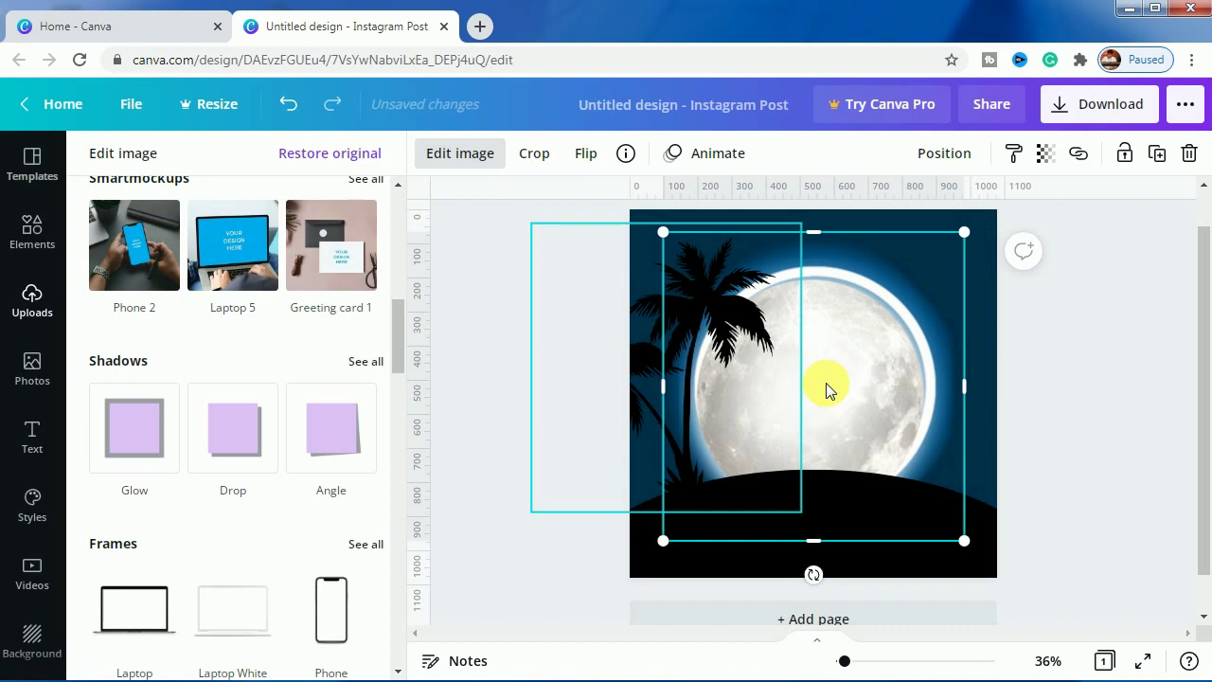
key(Left)
key(Left)
key(Left)
key(Left)
key(Left)
key(Left)
key(Left)
key(Left)
key(Left)
key(Left)
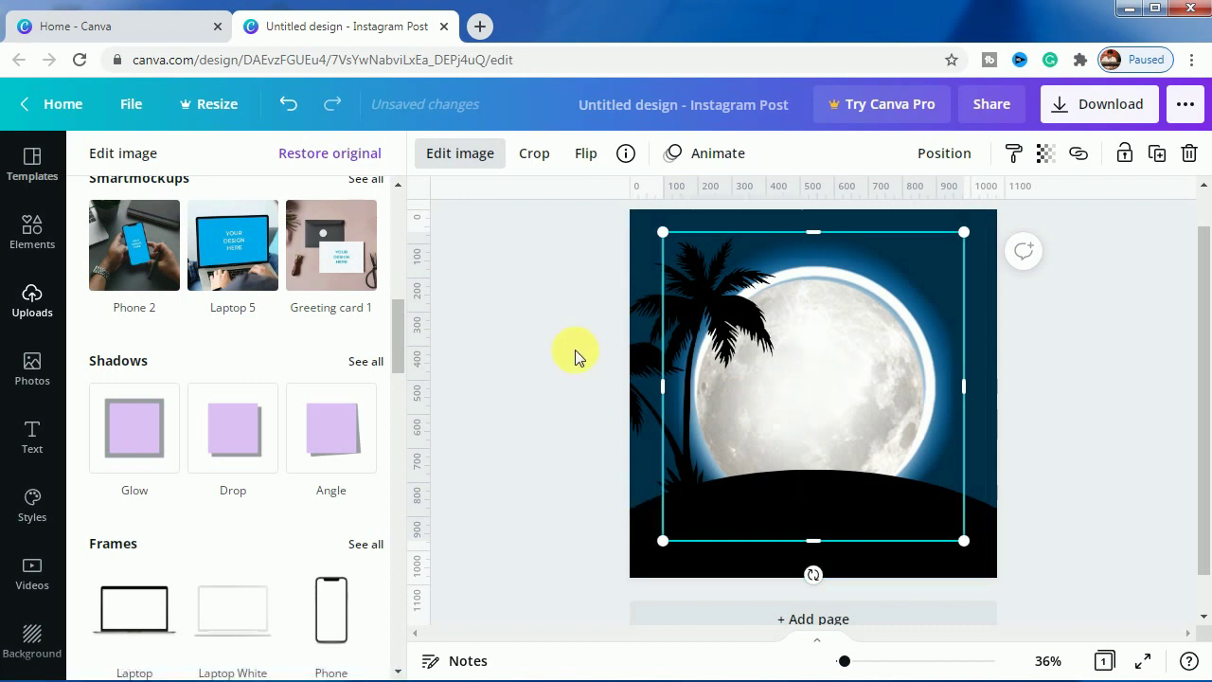
key(Down)
key(Down)
key(Down)
key(Down)
key(Down)
key(Down)
key(Down)
key(Down)
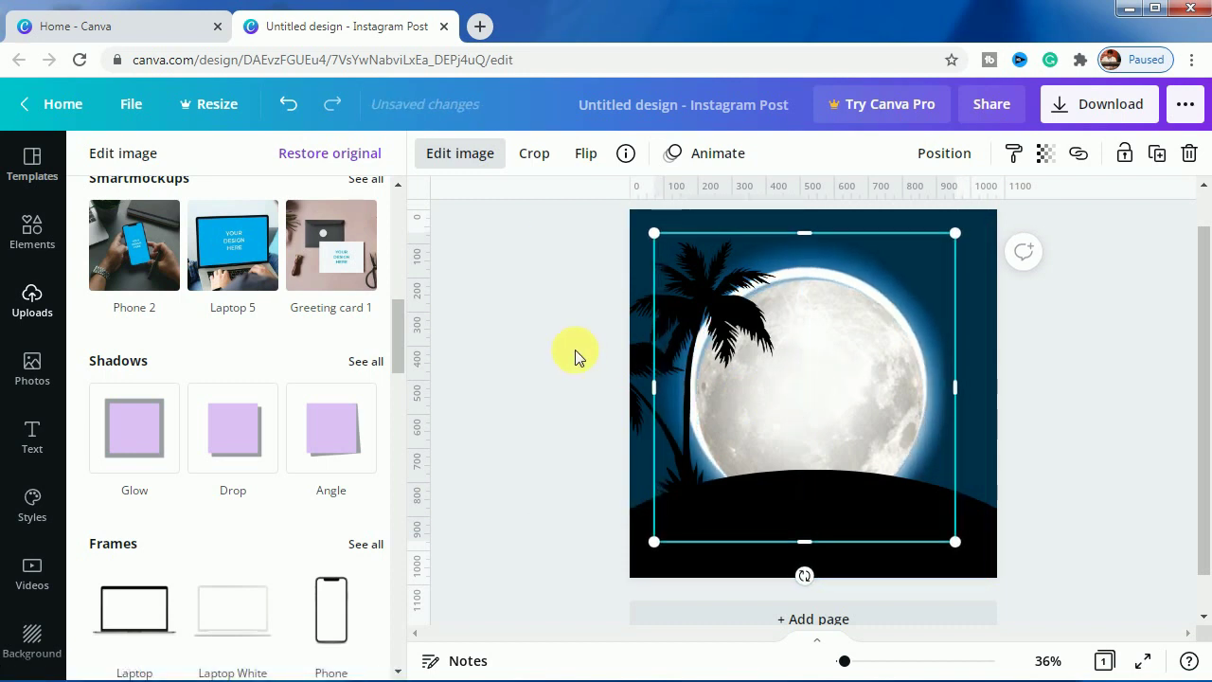
key(Right)
key(Right)
key(Right)
key(Right)
key(Right)
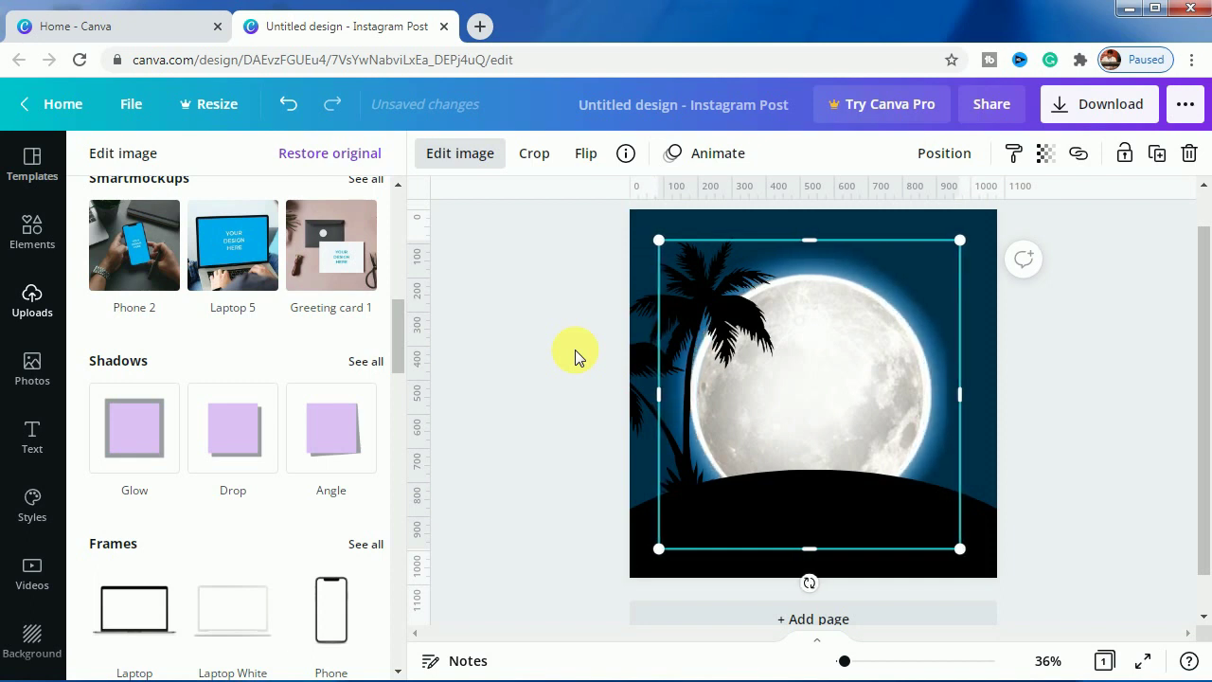
key(Down)
key(Down)
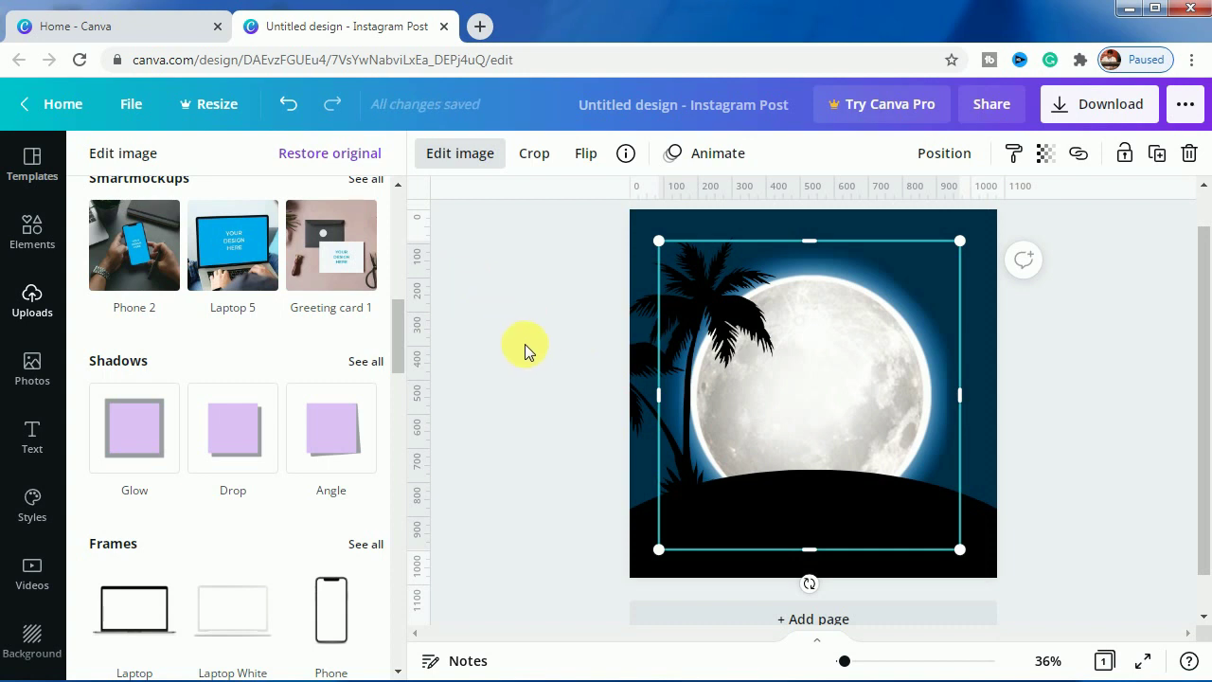
key(Escape)
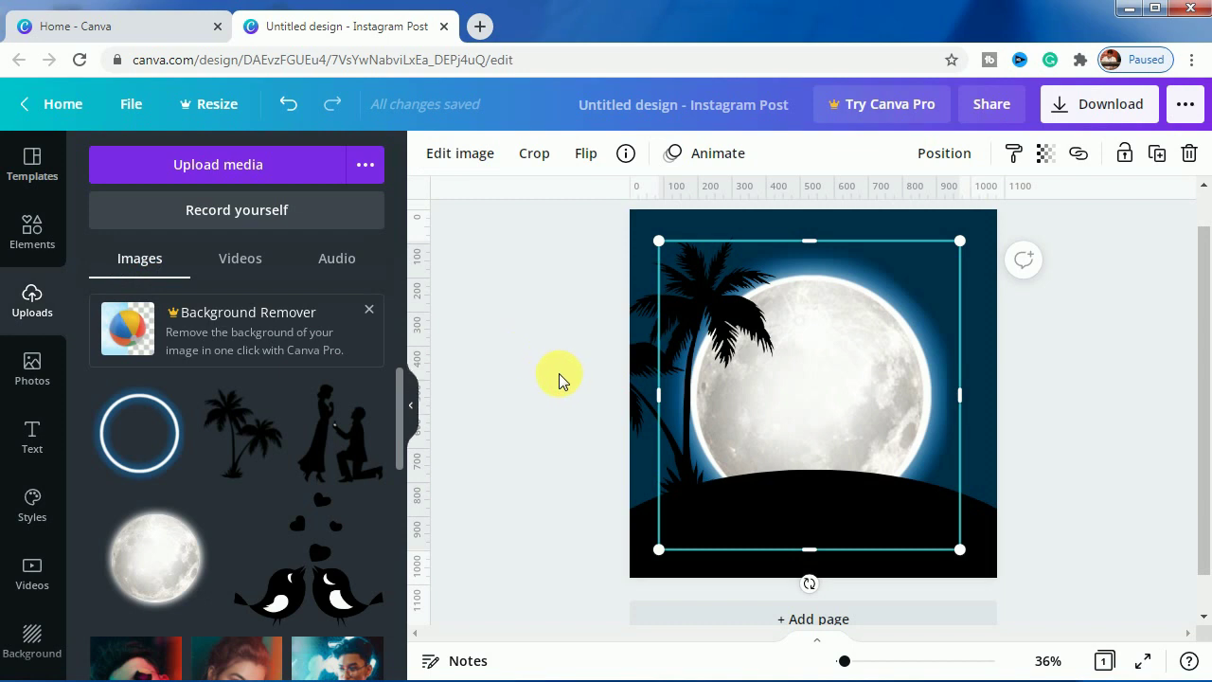
key(Escape)
Step: Nudge the palm-tree silhouette two steps to the right
click(665, 392)
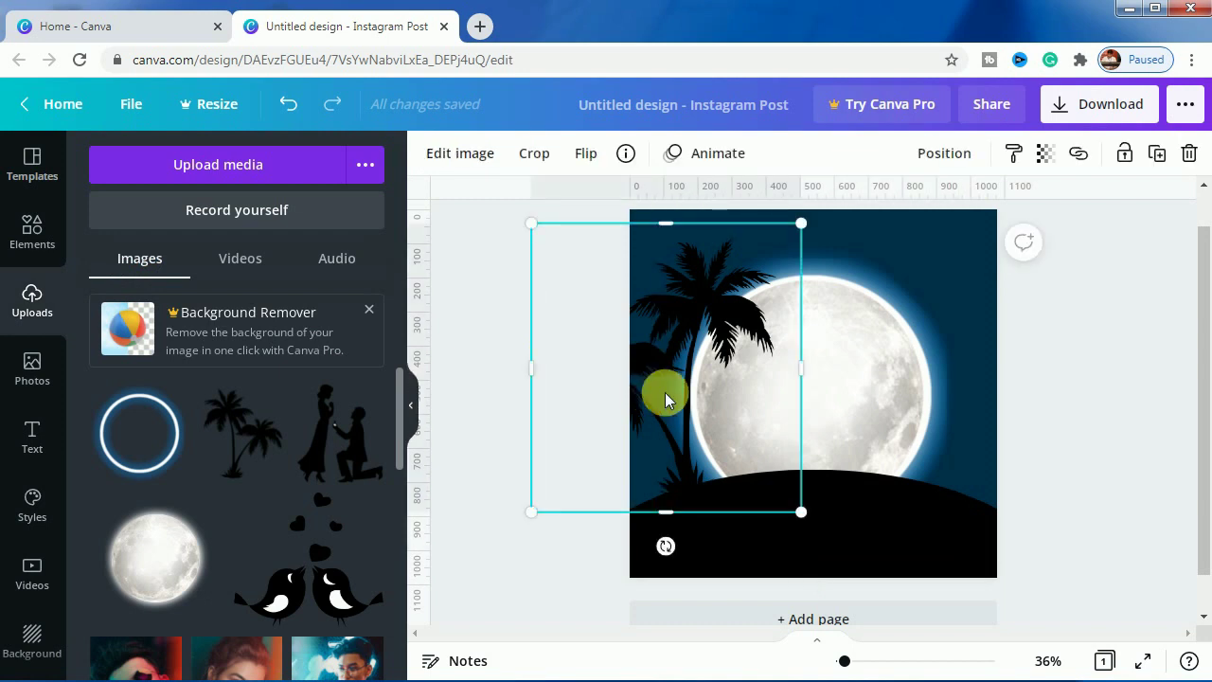
key(Right)
key(Right)
key(Right)
key(Right)
key(Right)
key(Right)
key(Right)
key(Right)
key(Right)
key(Right)
key(Right)
key(Right)
key(Right)
key(Right)
key(Right)
key(Right)
key(Right)
key(Right)
key(Right)
key(Right)
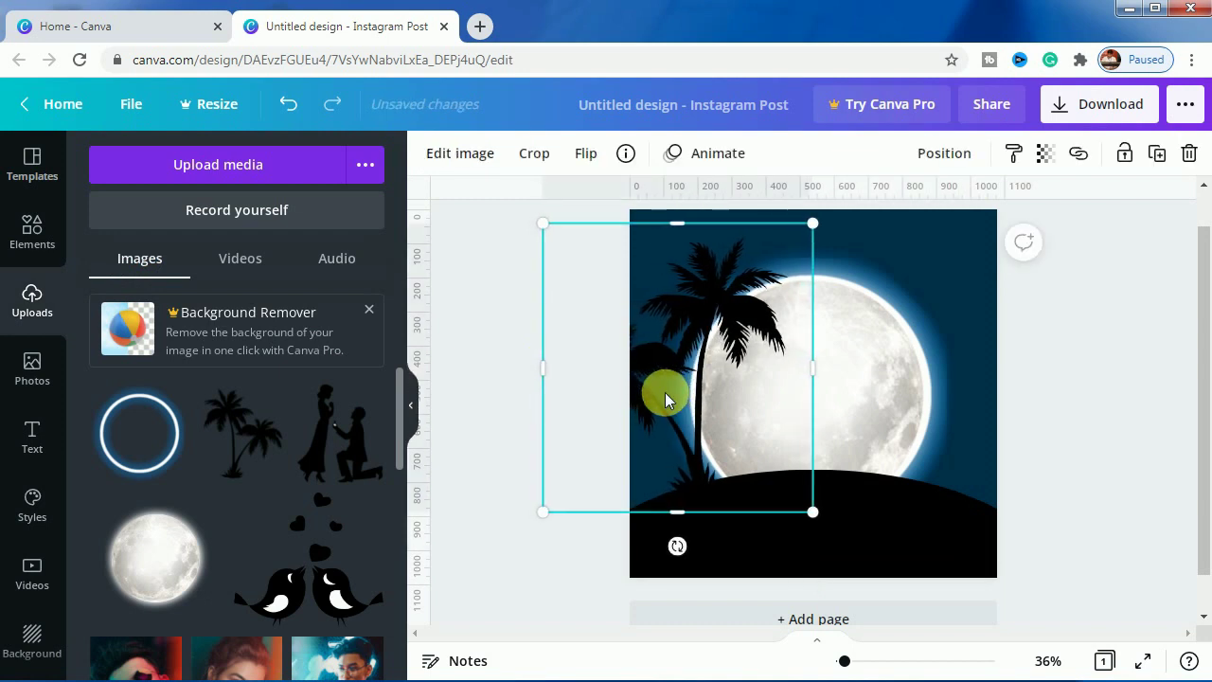
key(Right)
key(Right)
key(Right)
key(Right)
key(Right)
key(Right)
key(Right)
key(Right)
key(Right)
key(Right)
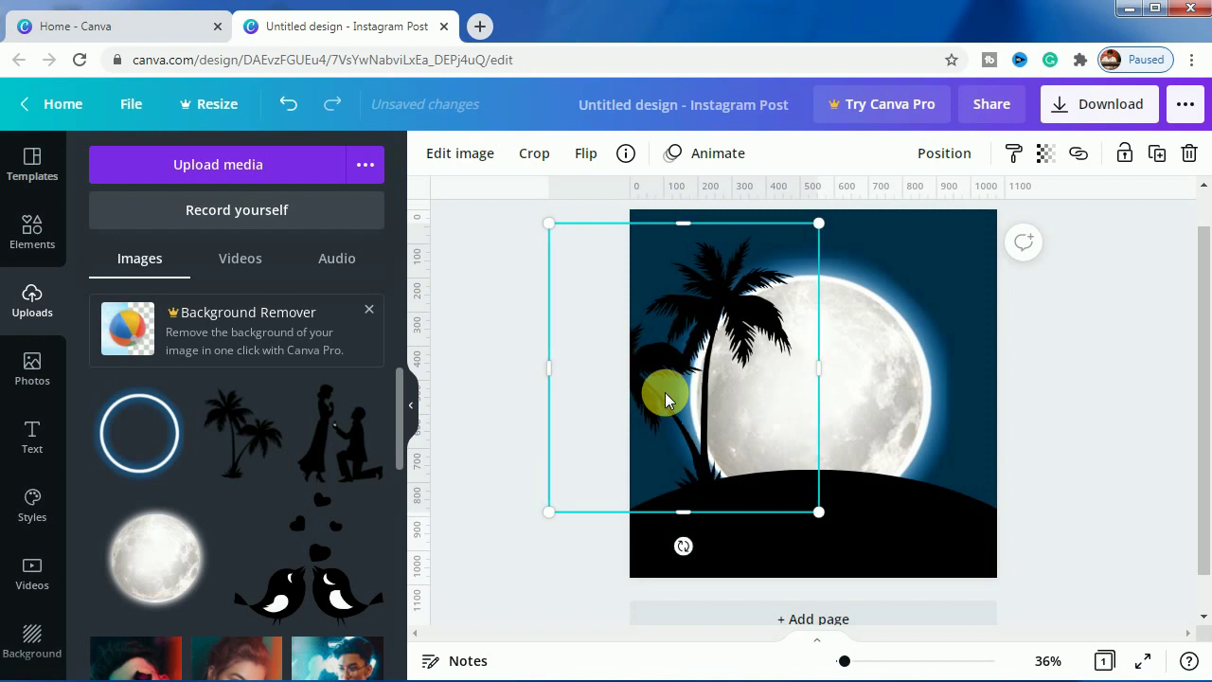
click(490, 427)
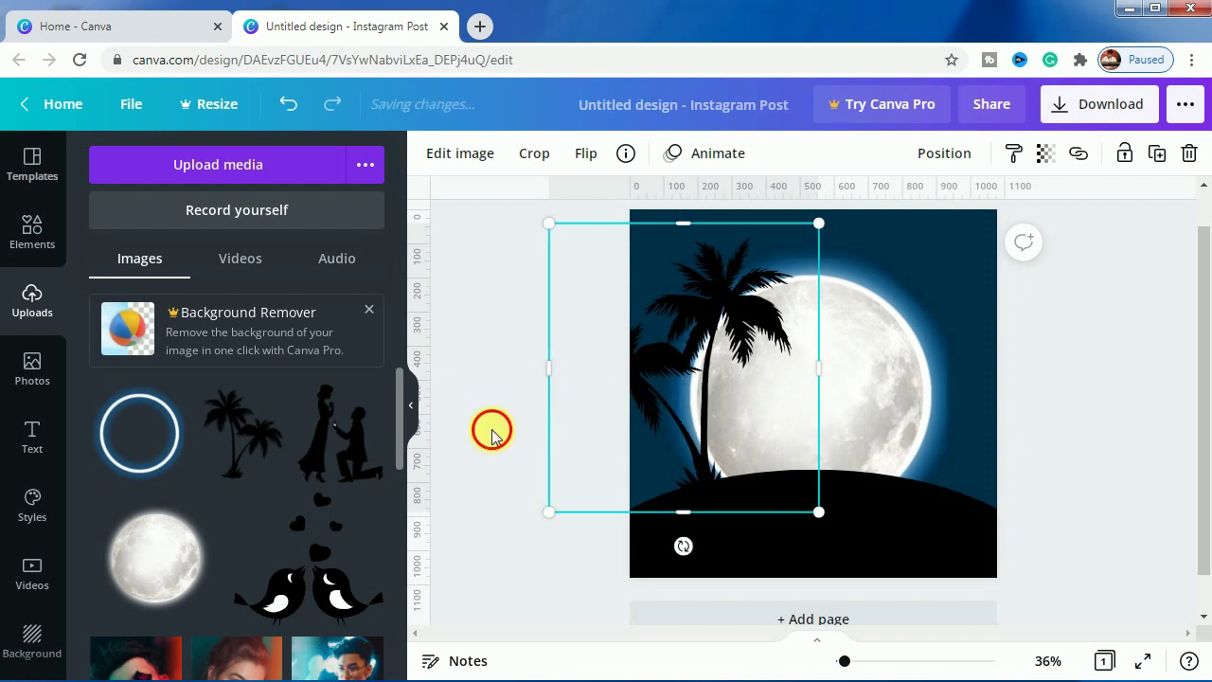
Step: Add the proposing couple silhouette from Uploads, shrink it, and centre it before the moon
click(336, 438)
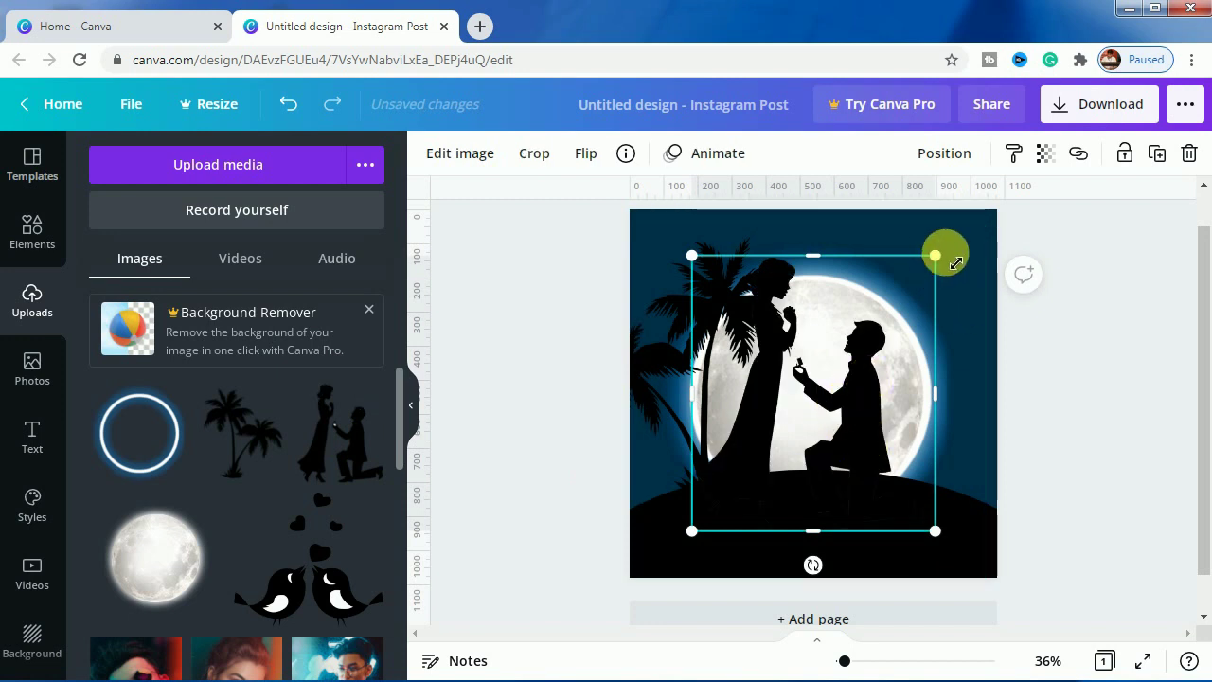
drag(934, 255, 860, 352)
drag(802, 427, 852, 424)
drag(906, 332, 883, 380)
drag(825, 433, 846, 409)
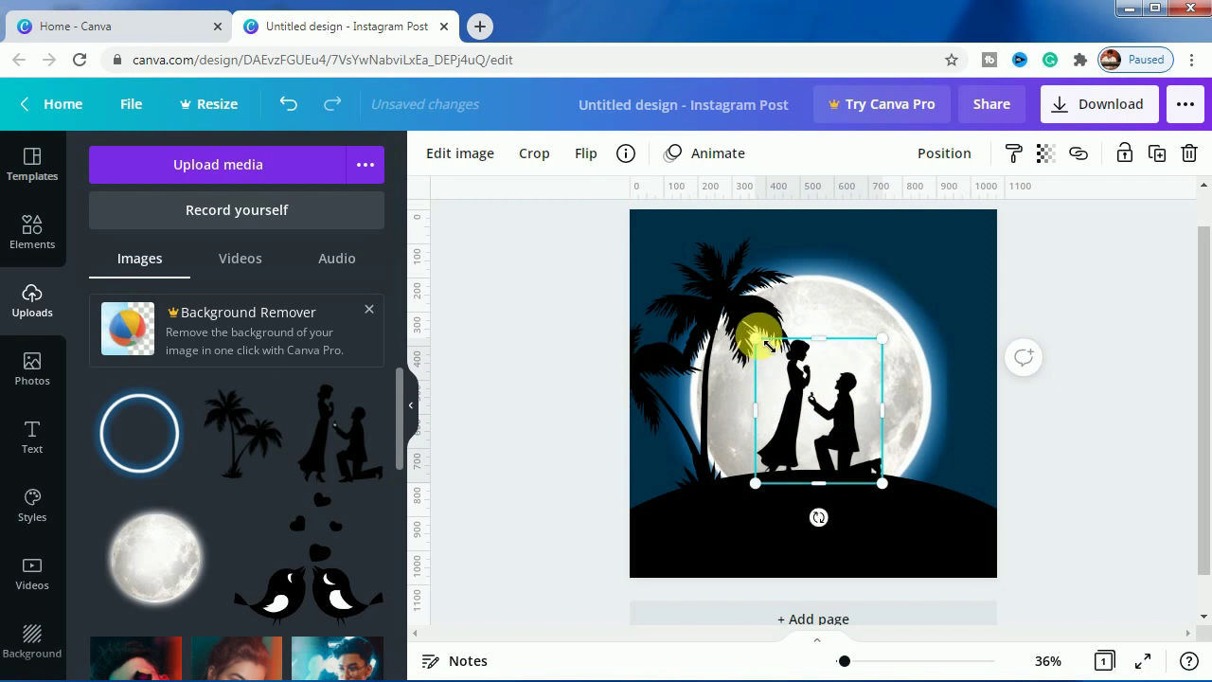
Step: Enlarge the palm tree, then make the couple slightly smaller and settle it on the hilltop
click(698, 332)
mouse_move(819, 224)
mouse_down()
mouse_move(844, 195)
mouse_move(832, 209)
mouse_up()
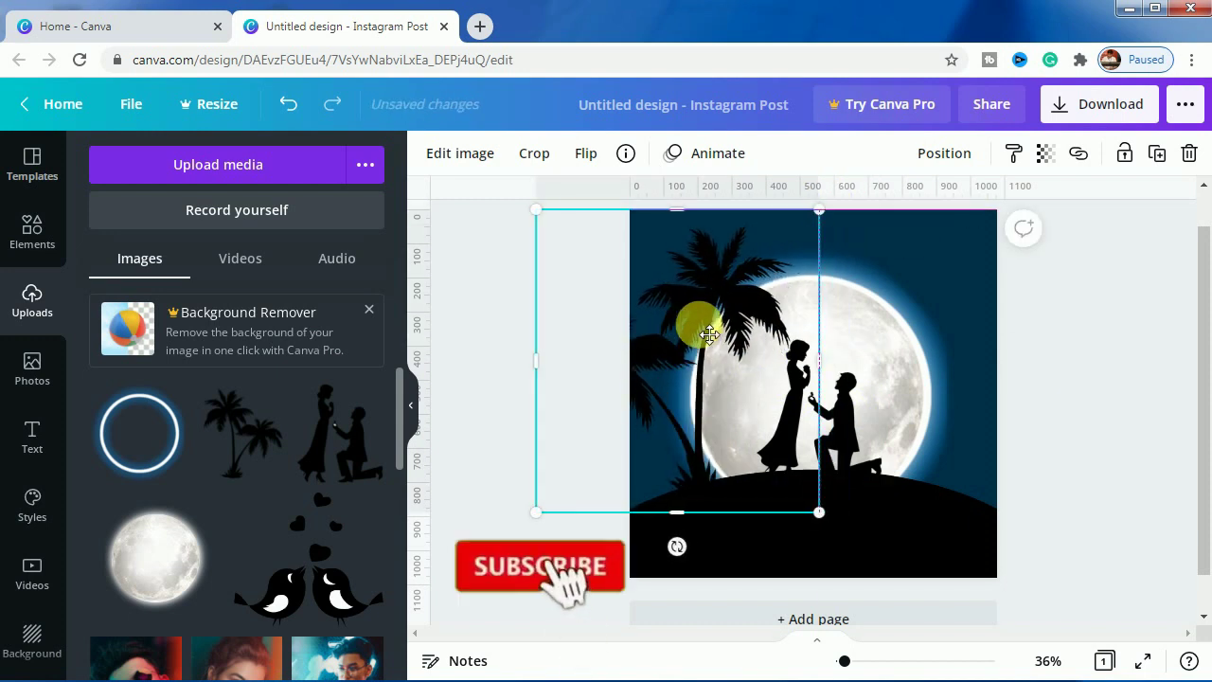
click(844, 425)
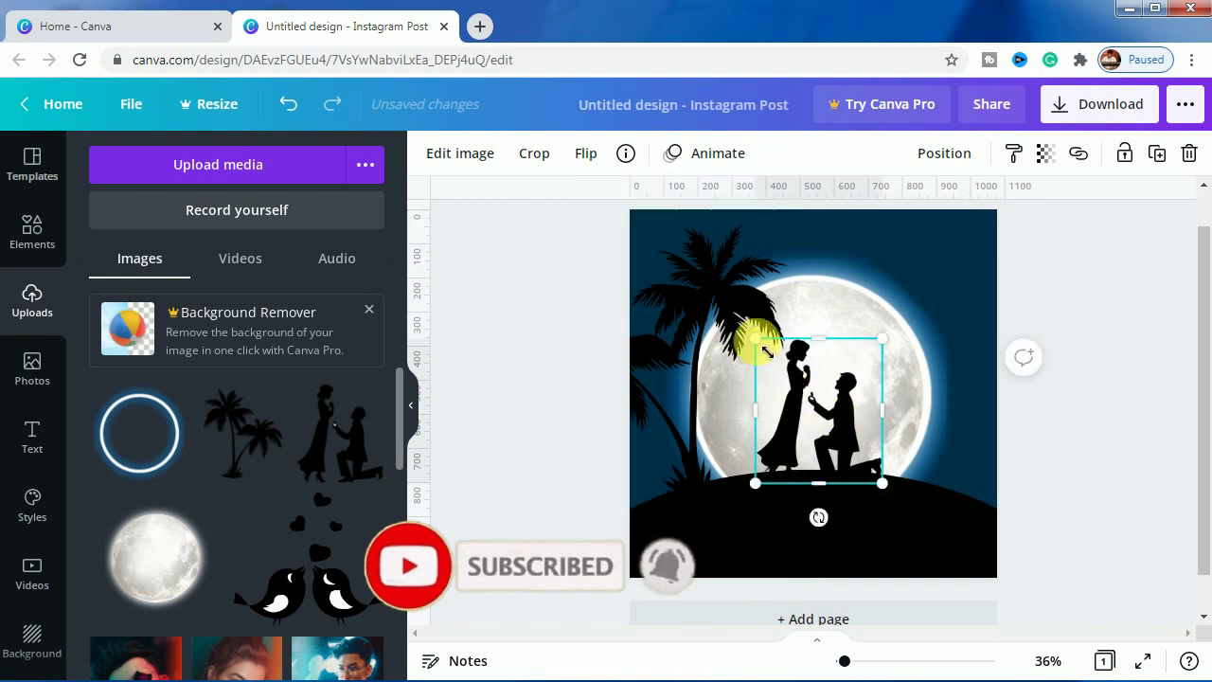
drag(755, 339, 779, 363)
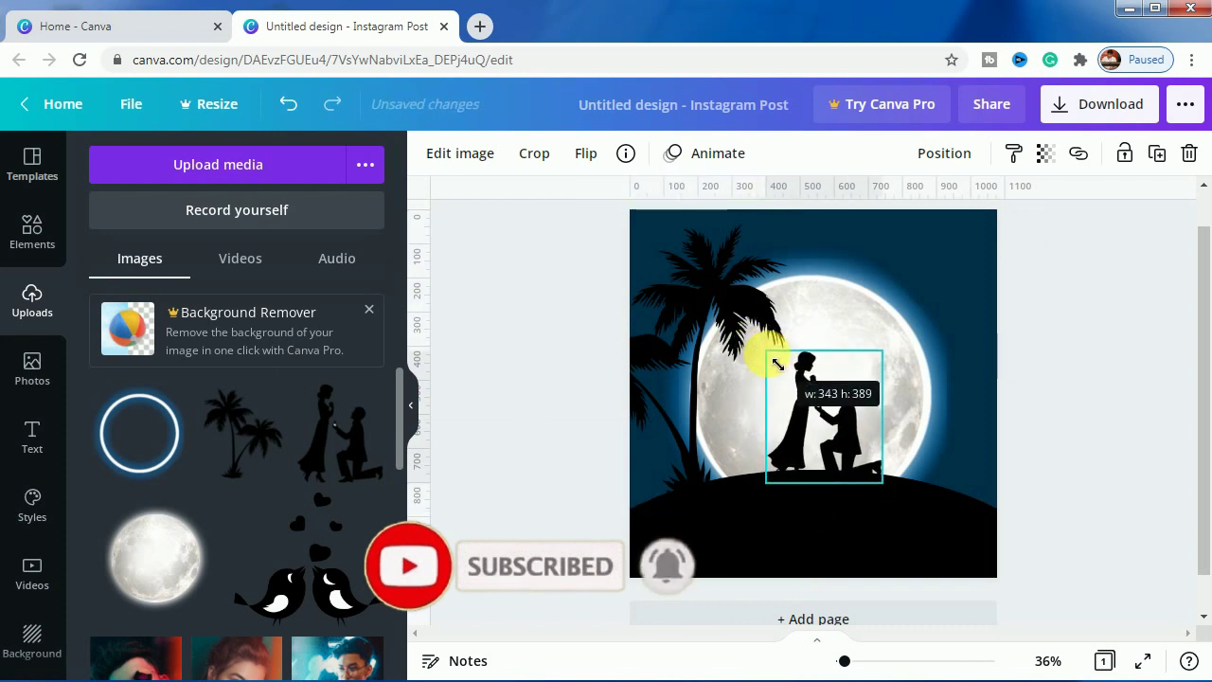
drag(836, 409, 832, 420)
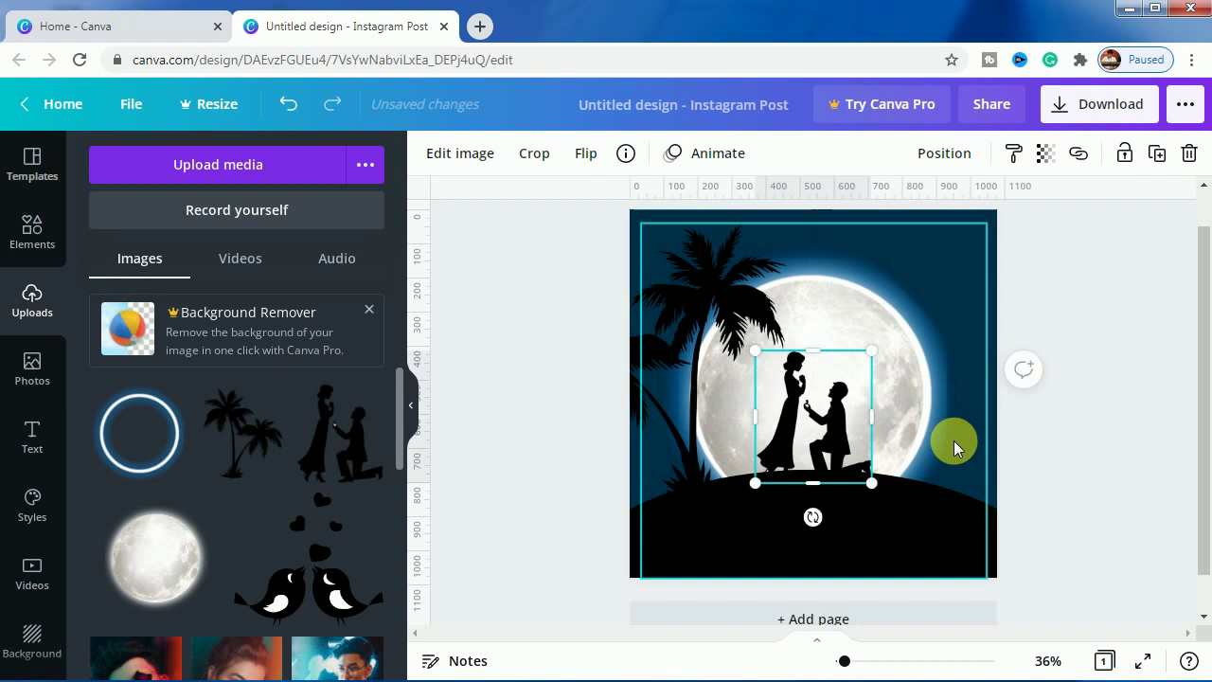
click(1090, 465)
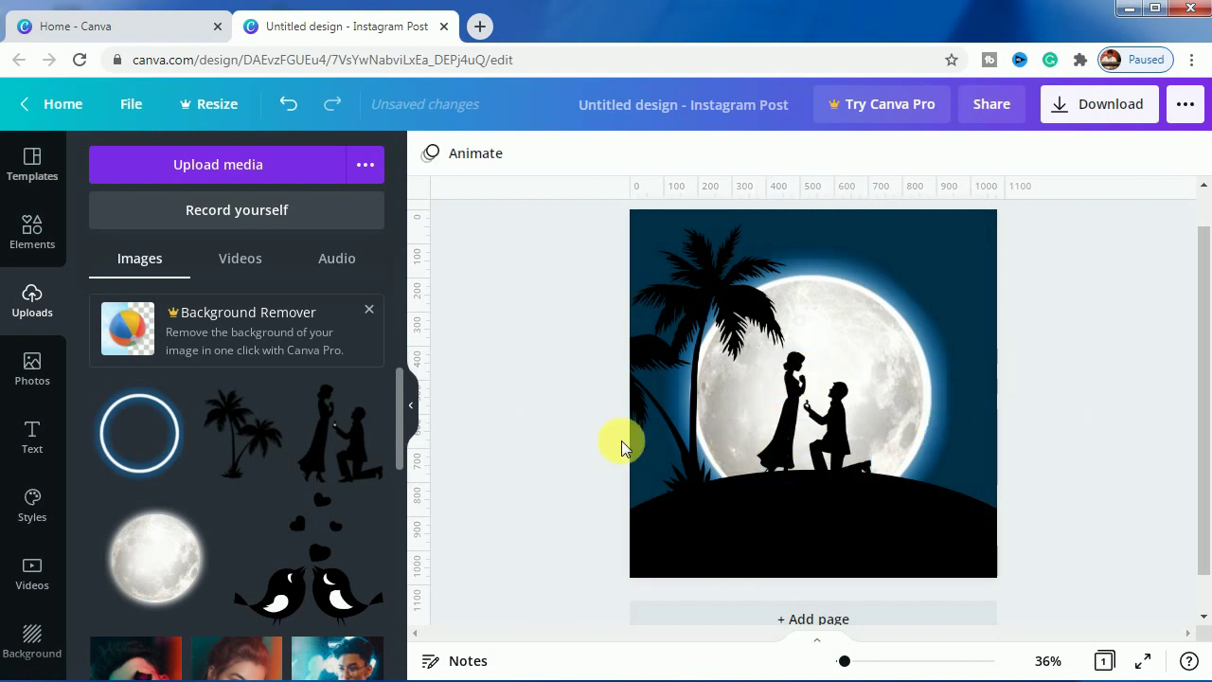
click(806, 422)
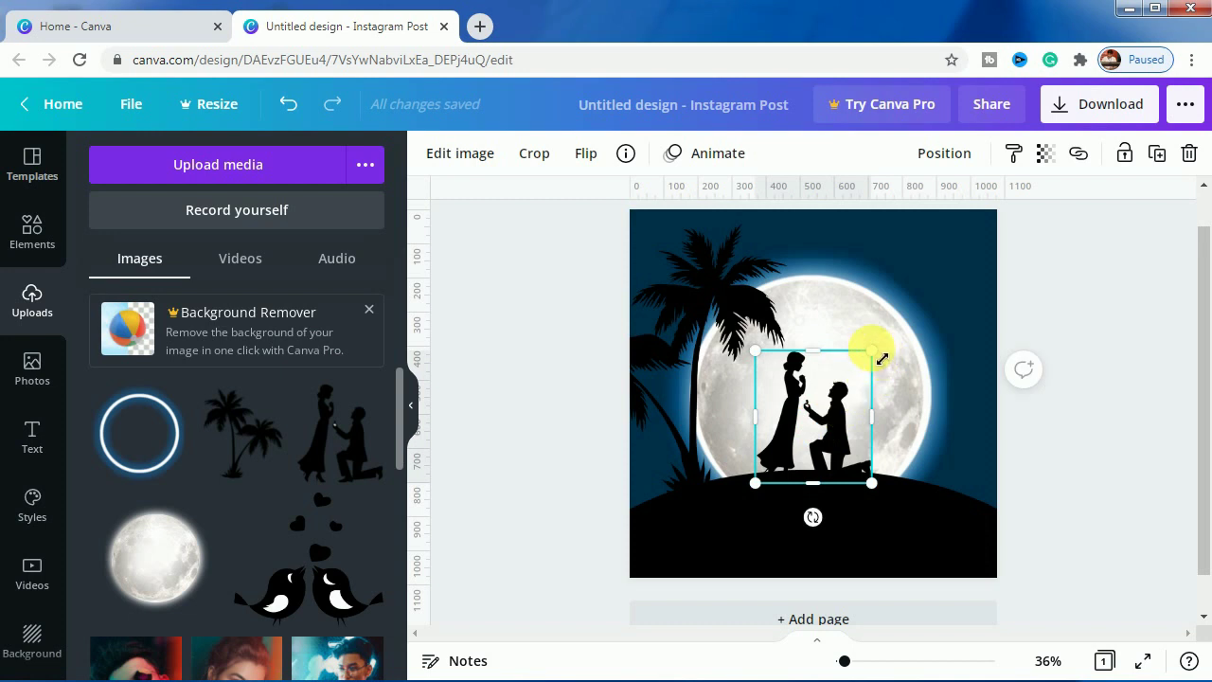
drag(882, 358, 874, 345)
click(565, 393)
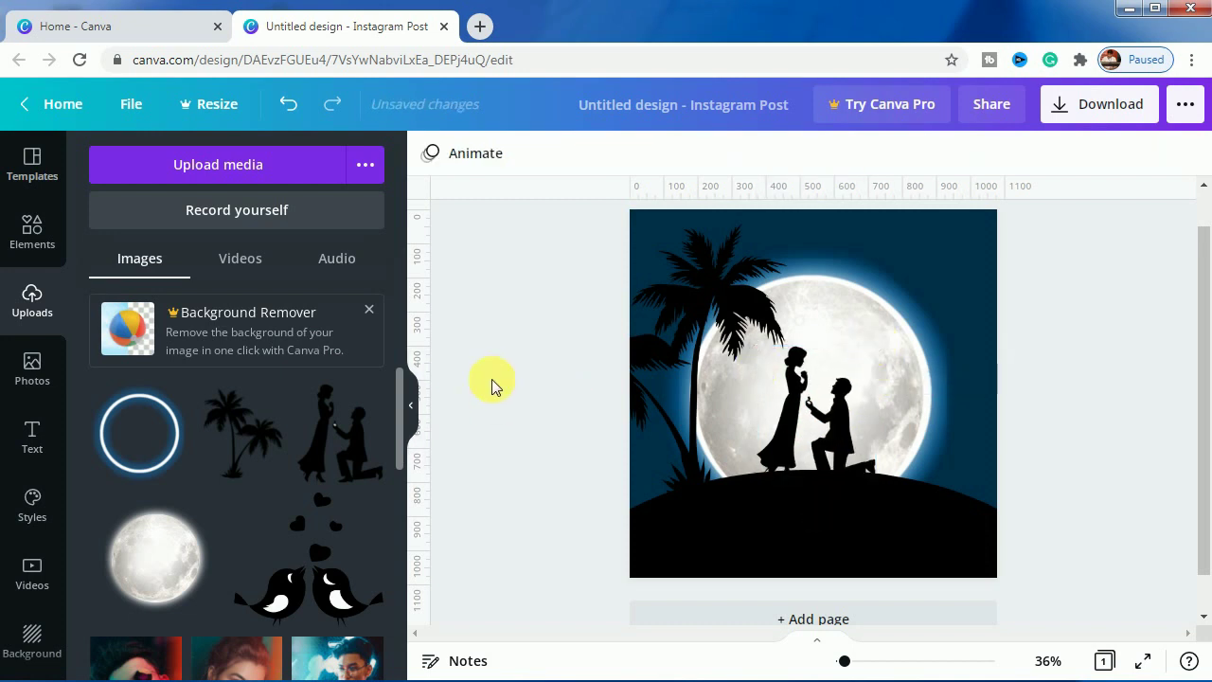
Step: Search the Elements library for 'bird' graphics
click(34, 239)
click(210, 164)
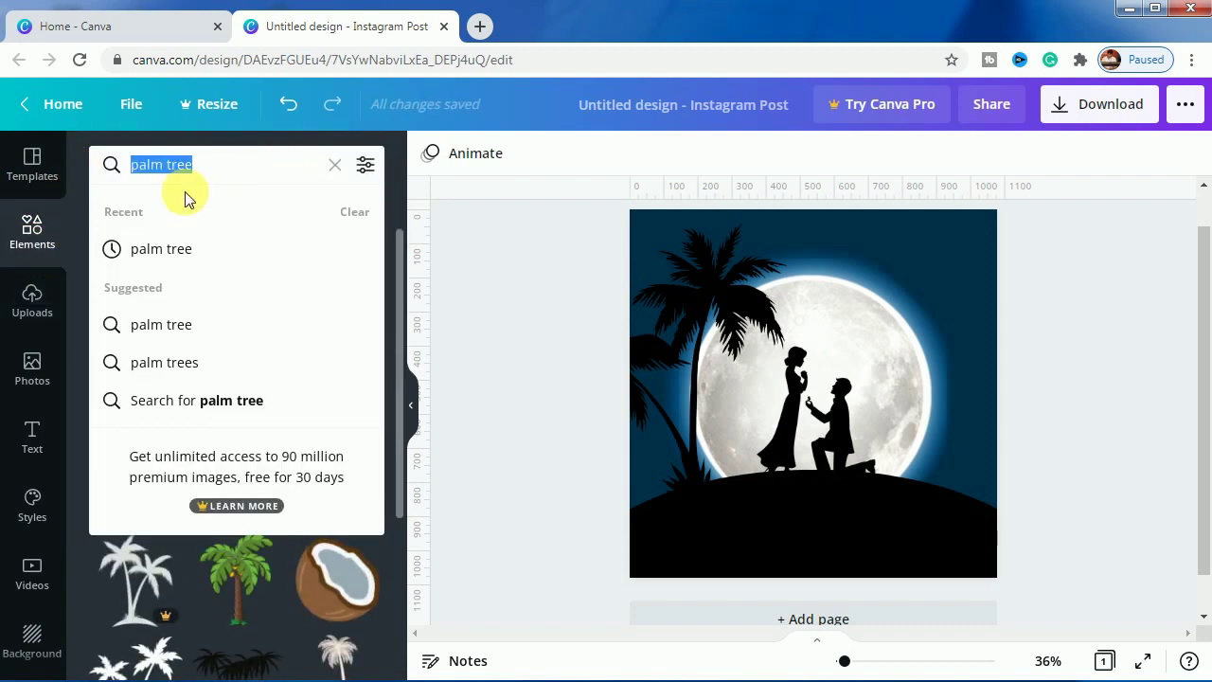
text(bird)
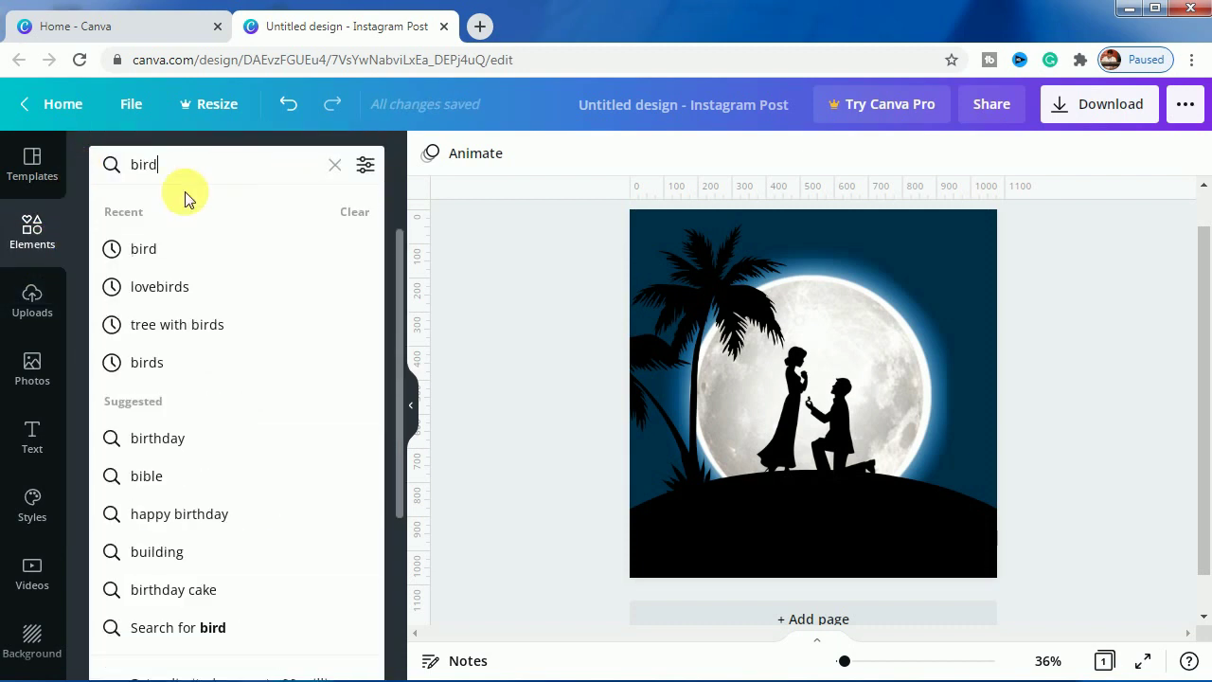
key(Return)
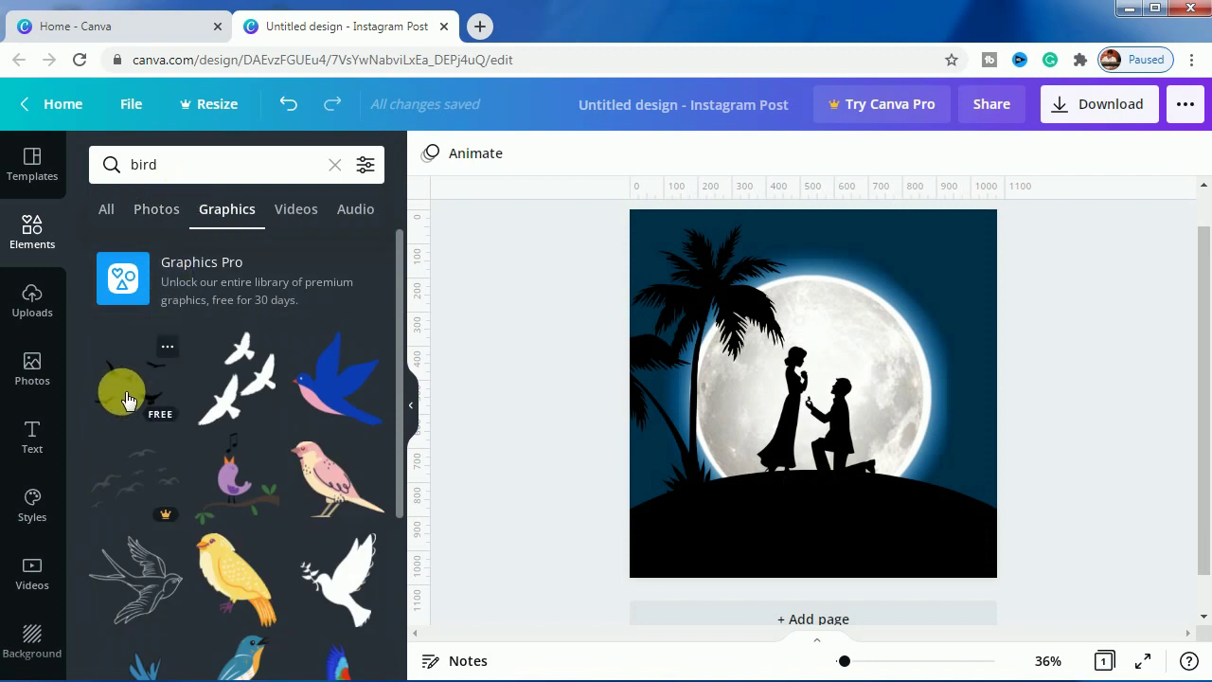
Step: Add the black flying-birds graphic, shrink it, and place it over the moon's upper right edge
click(128, 399)
drag(860, 365, 882, 341)
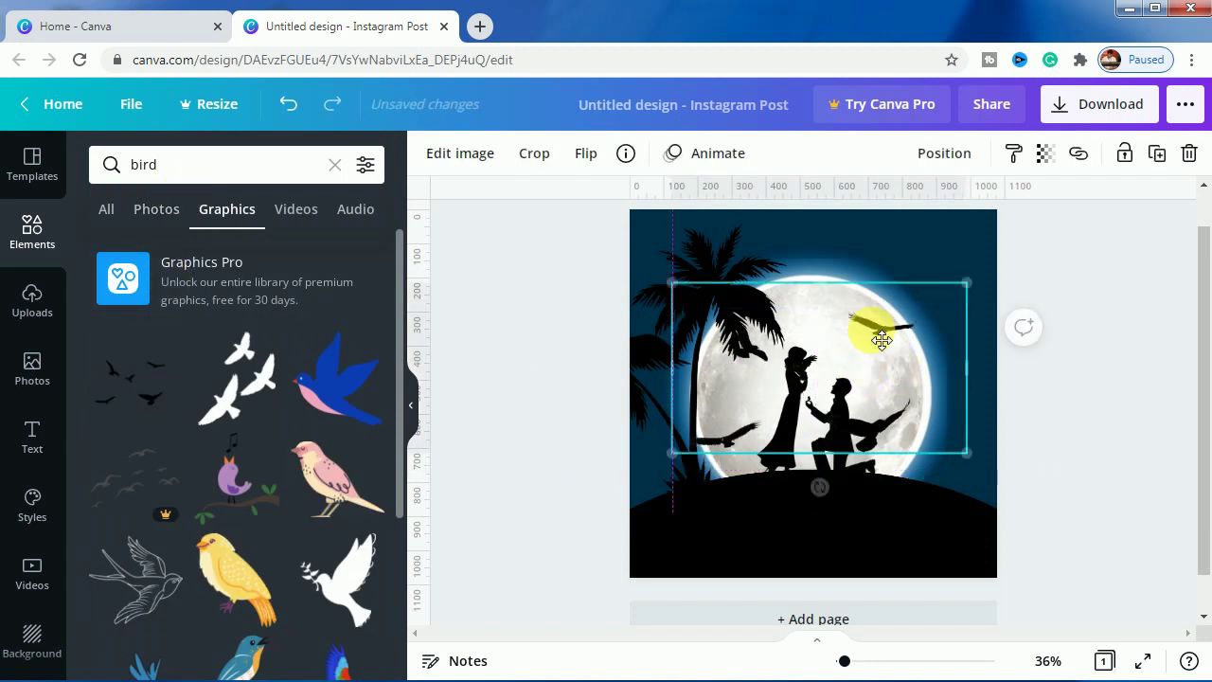
drag(672, 451, 845, 345)
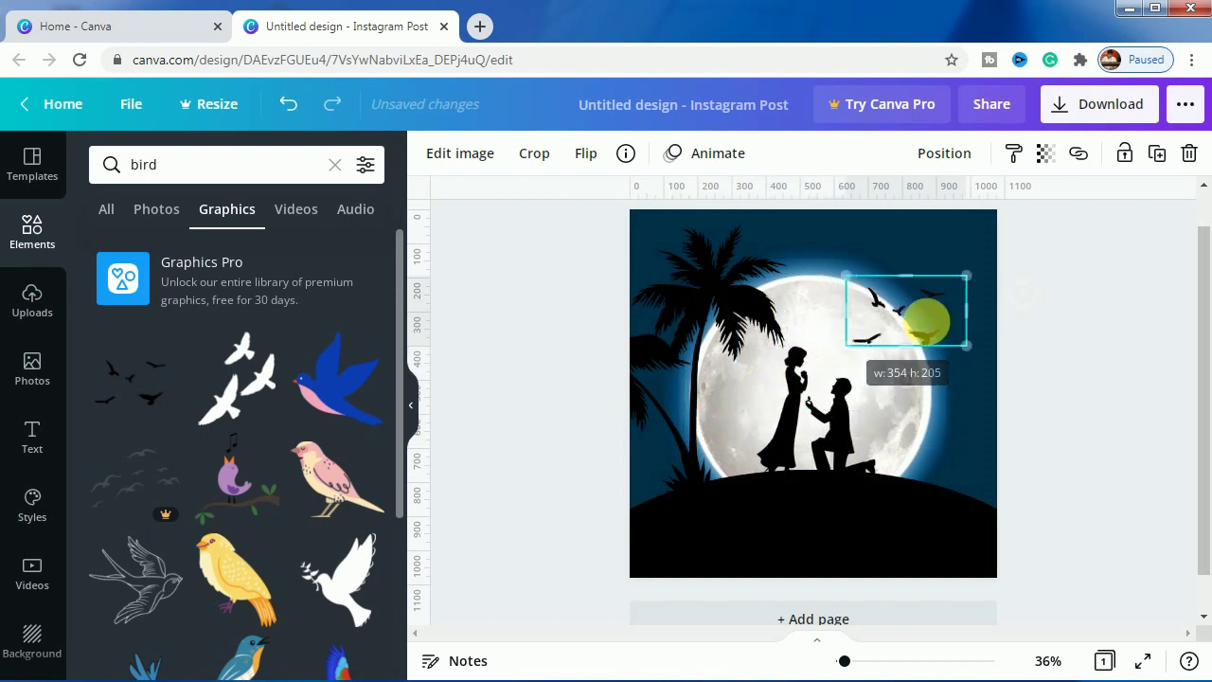
drag(931, 327, 938, 329)
click(563, 381)
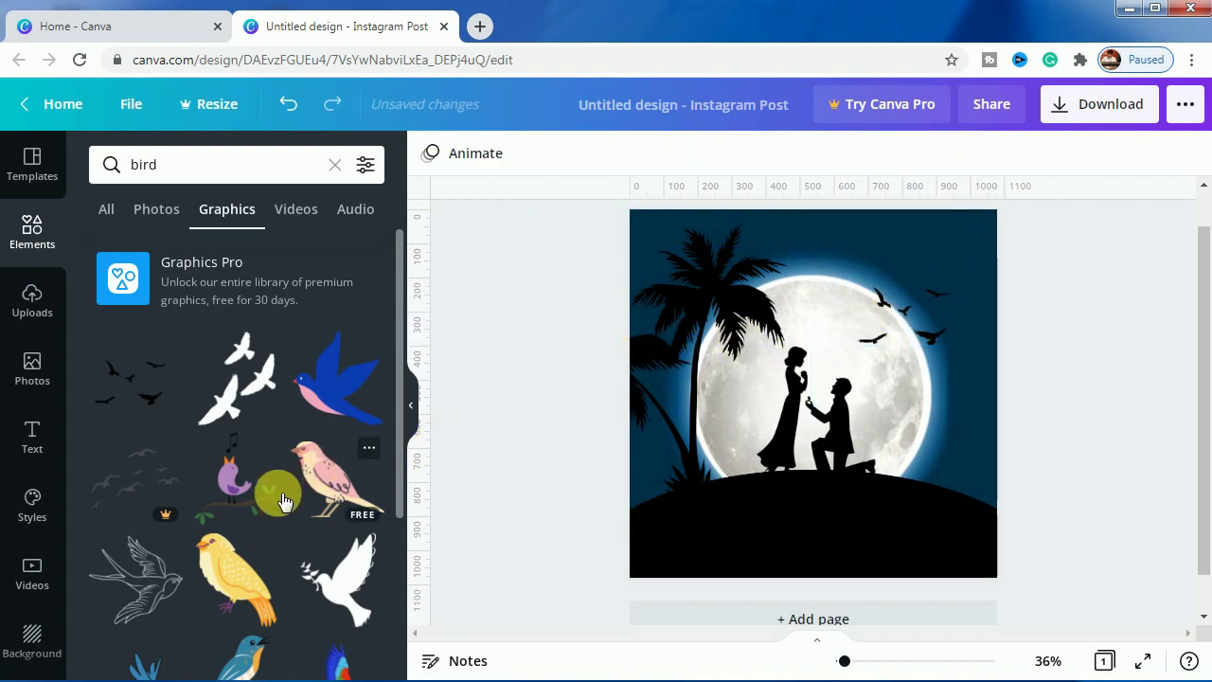
scroll(284, 502, down, 8)
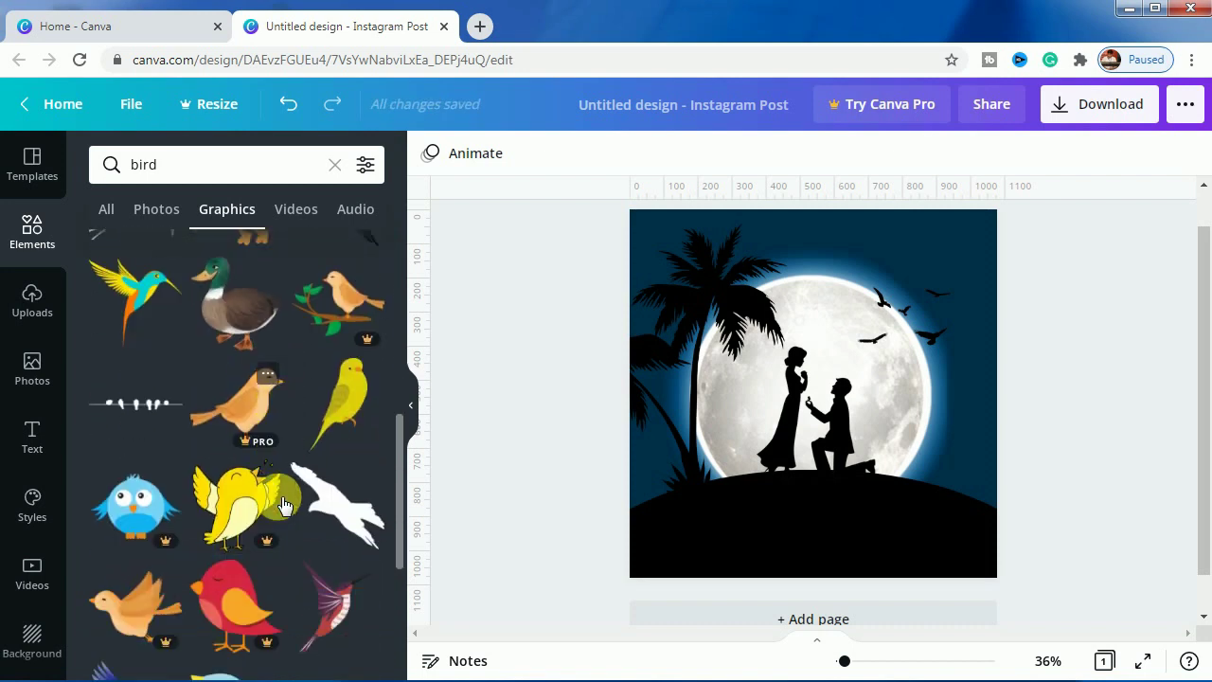
scroll(284, 505, down, 5)
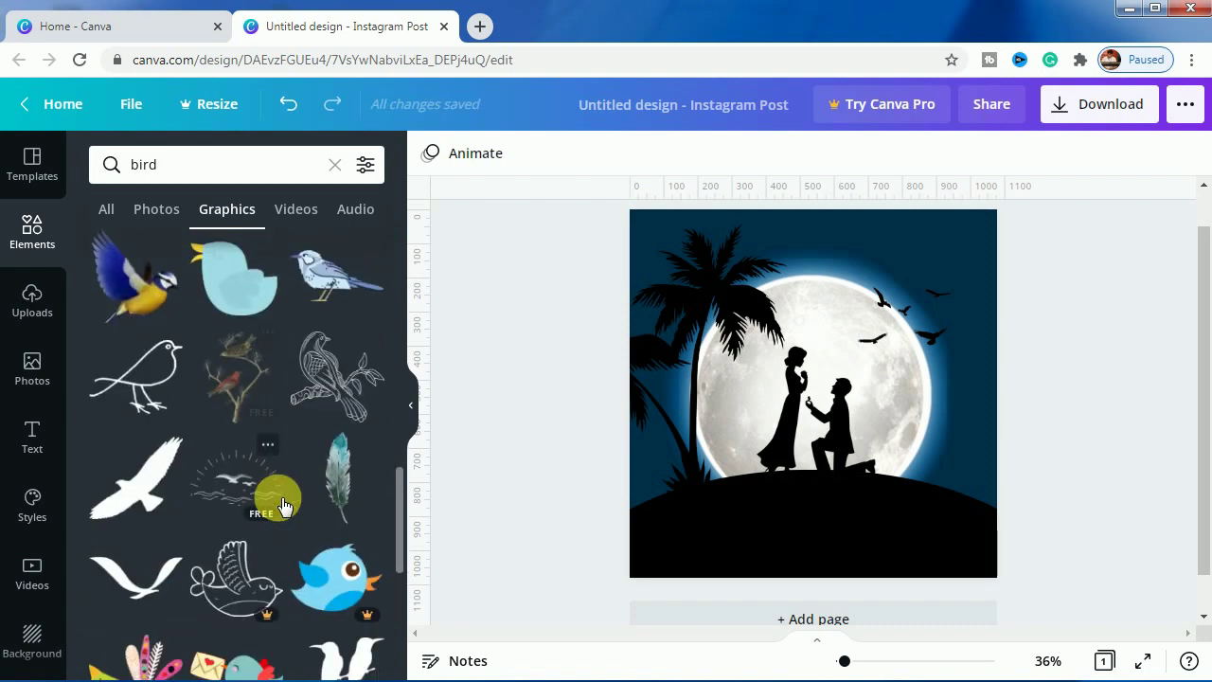
scroll(284, 505, up, 15)
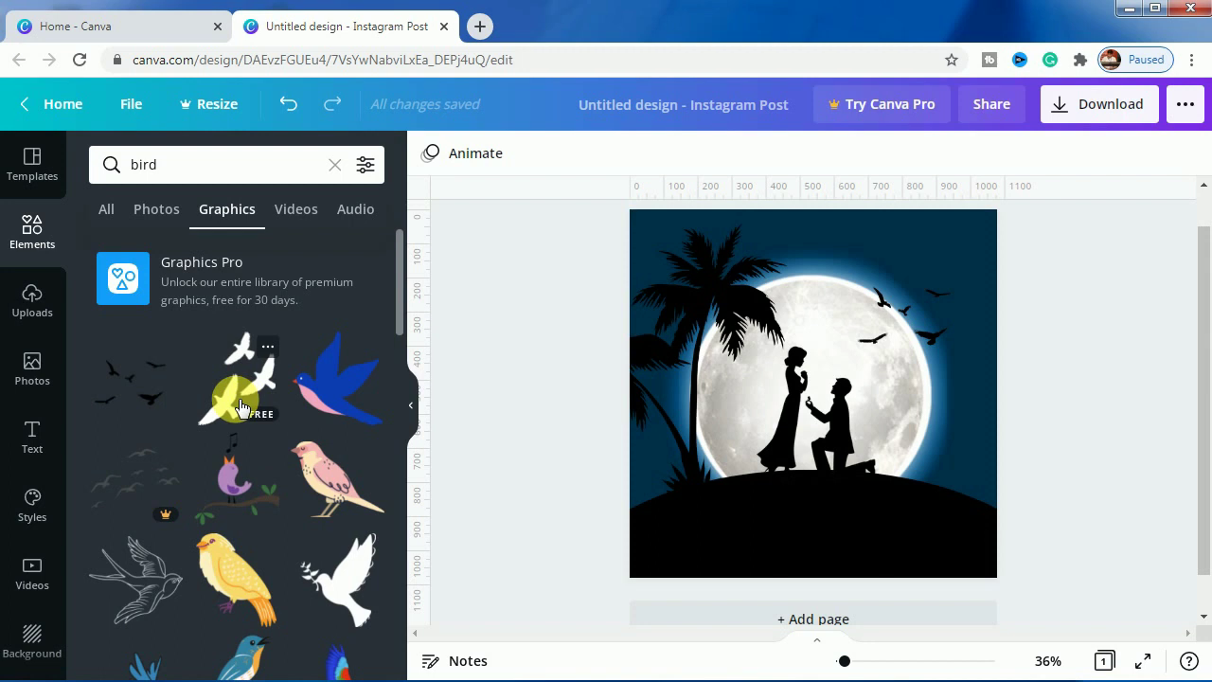
Step: Drag another birds graphic onto the canvas and shrink it to a tiny cluster beside the moon
drag(242, 405, 767, 476)
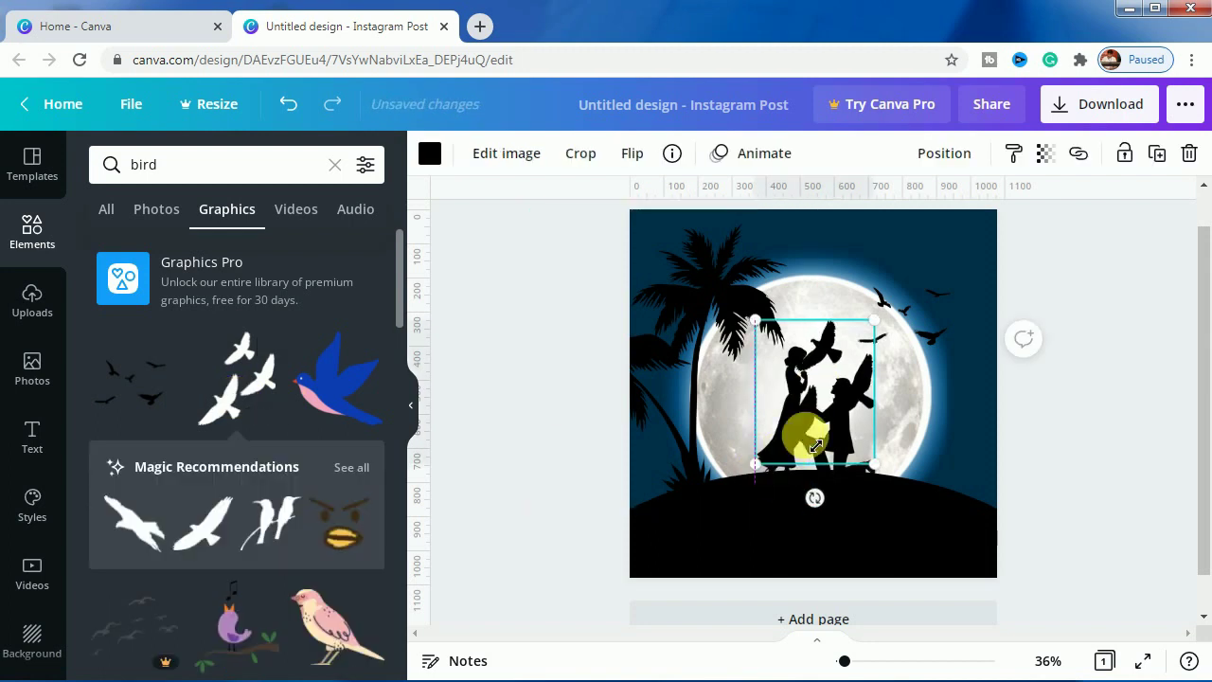
drag(816, 445, 920, 373)
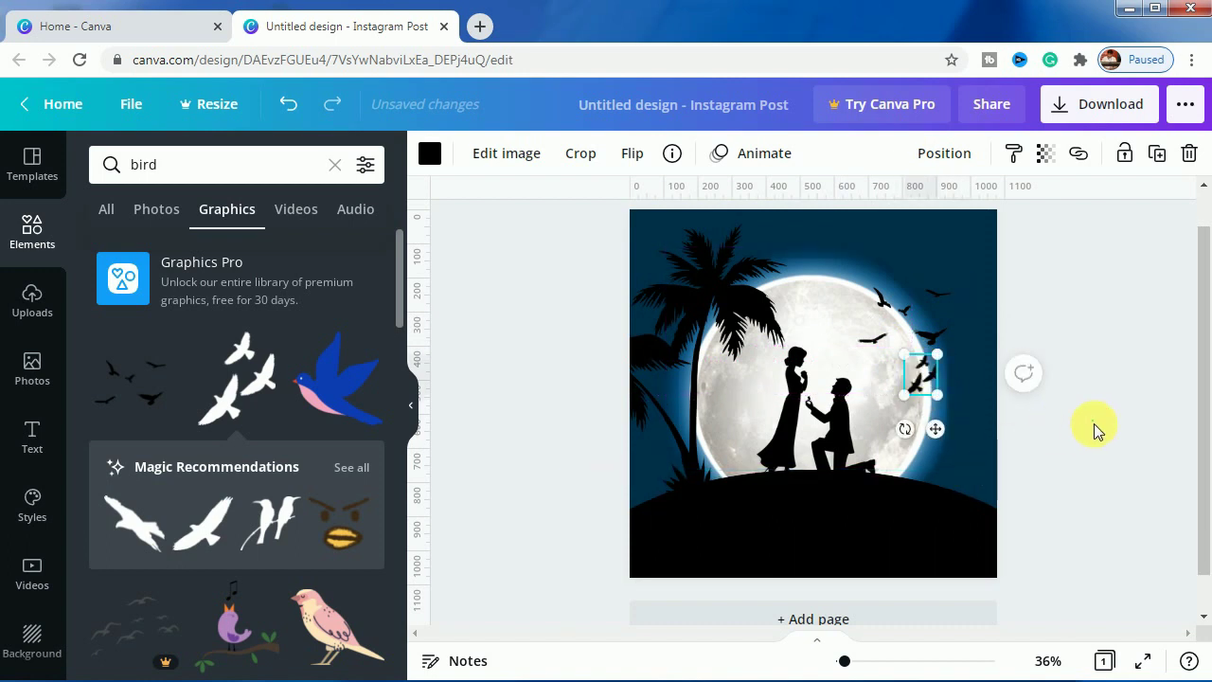
click(1095, 475)
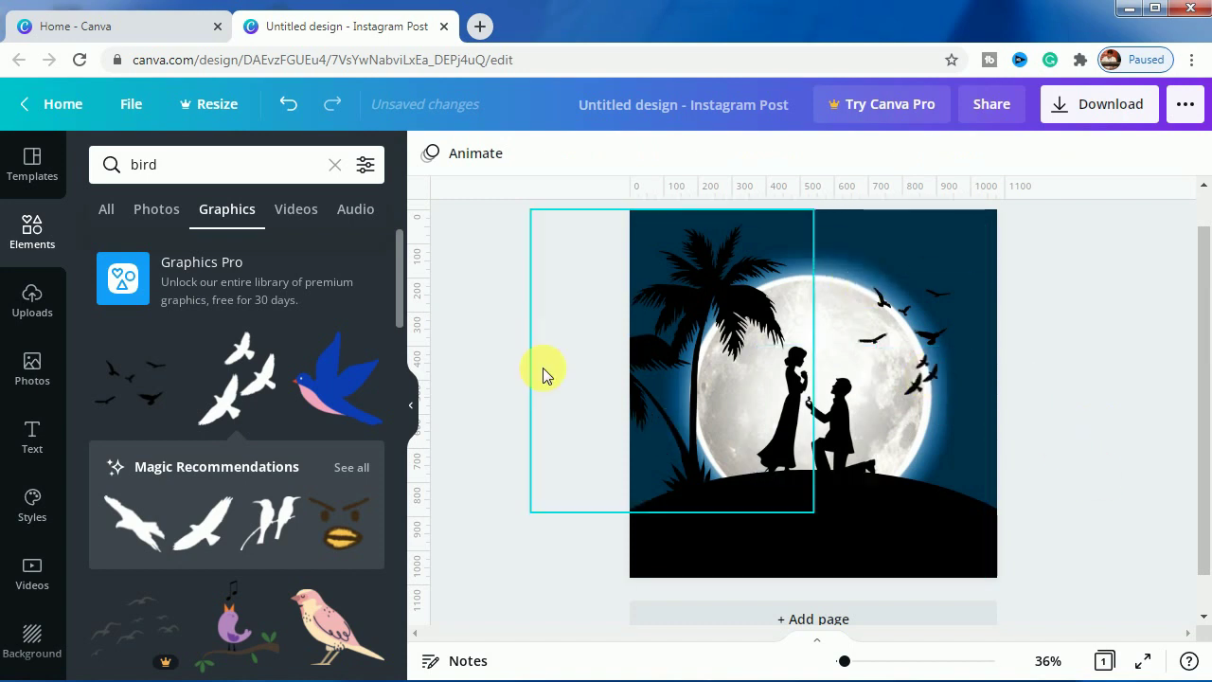